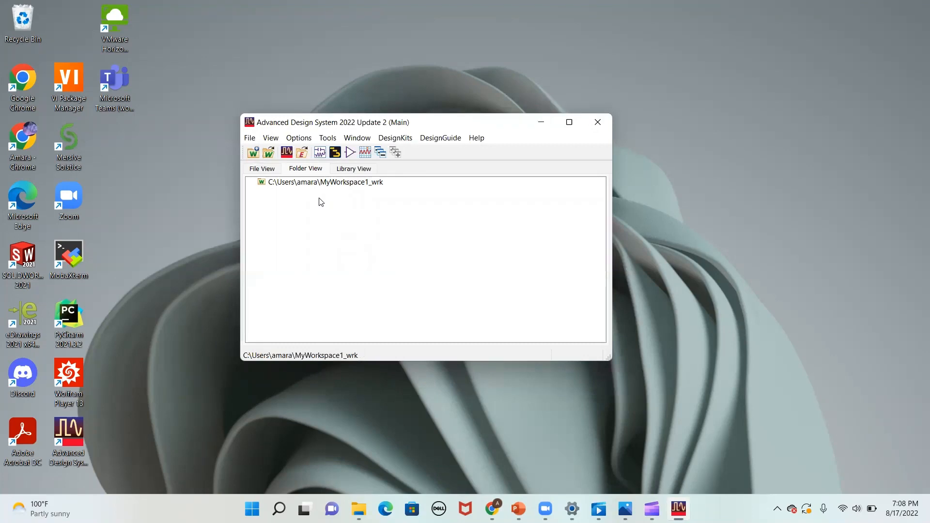
- Create a new schematic in MyLibrary1_lib with the cell name cell_1
click(320, 153)
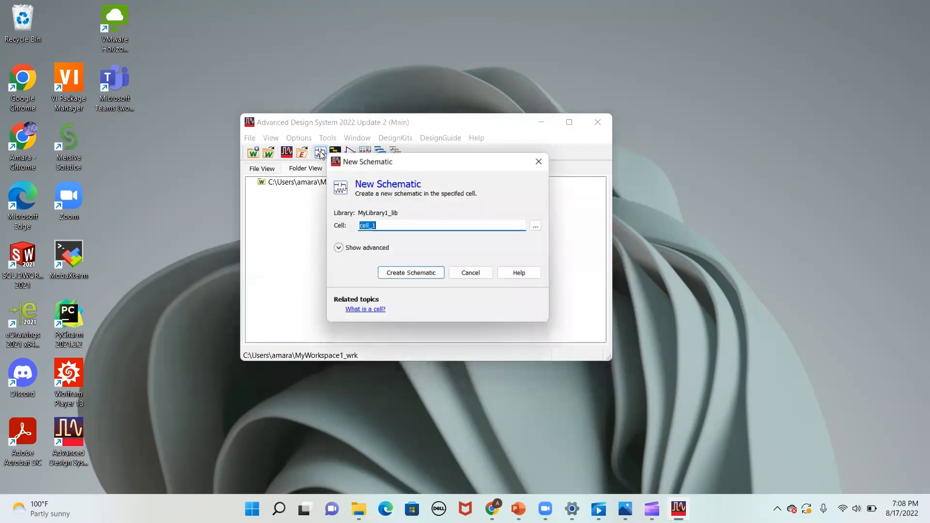
click(393, 223)
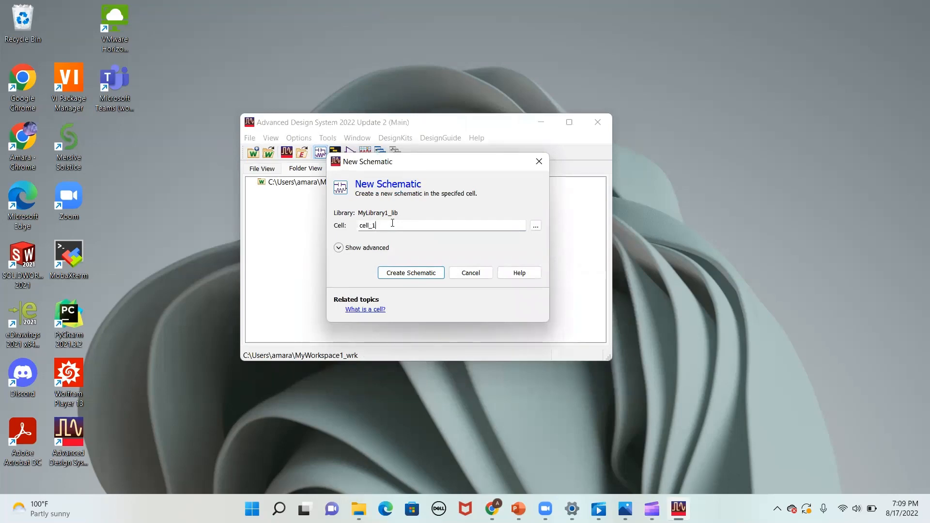
click(401, 274)
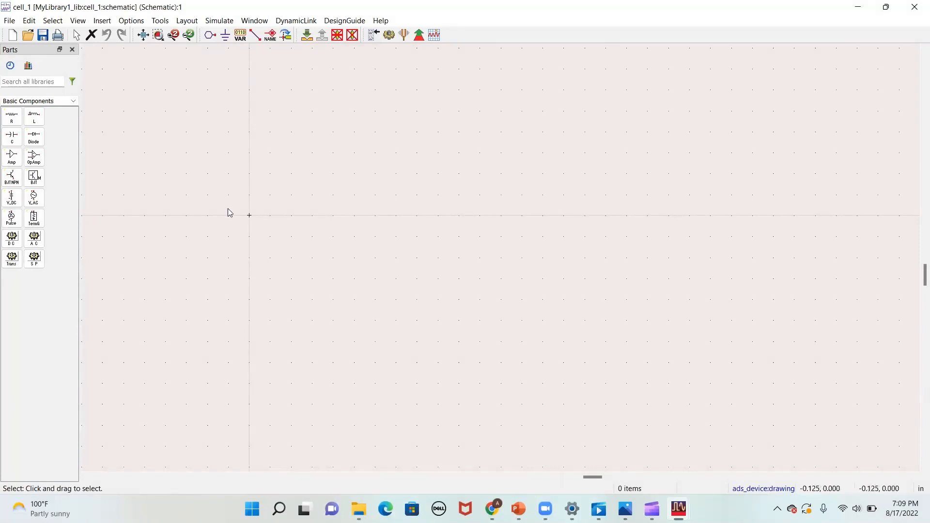
- Search the part libraries for "res", clear the search, and browse the available component palettes
click(31, 81)
text(res)
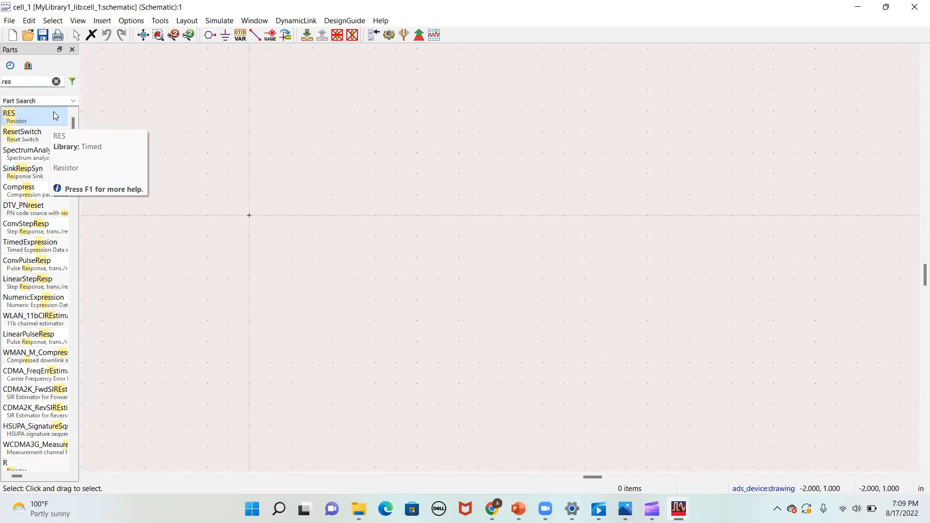
click(57, 81)
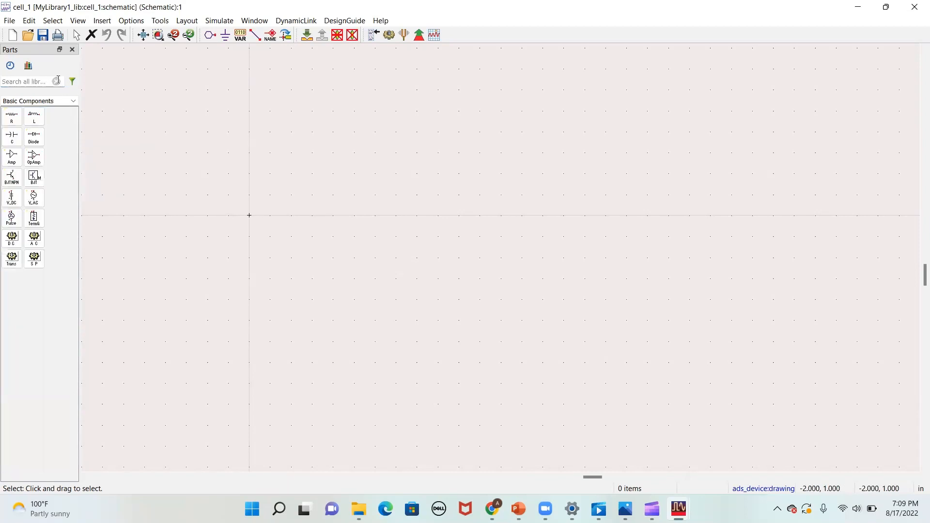
click(74, 101)
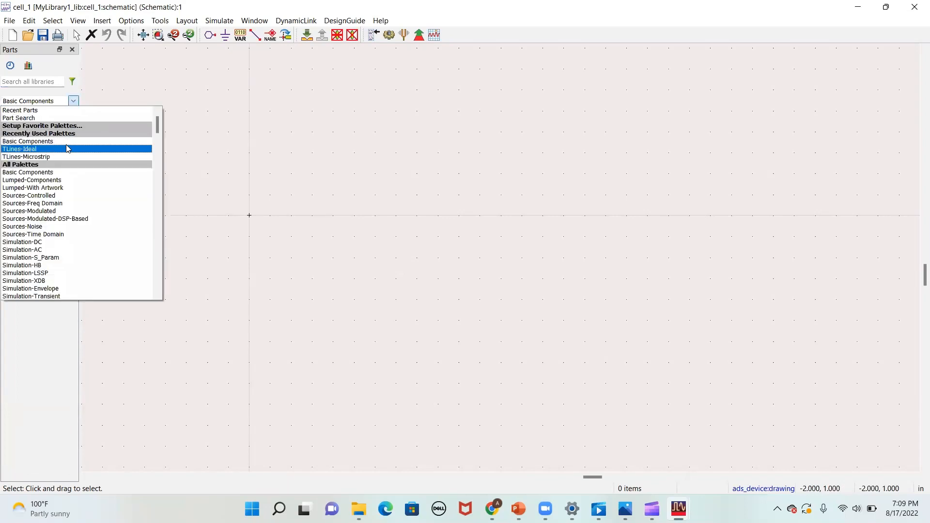
scroll(67, 150, down, 2)
scroll(67, 149, down, 5)
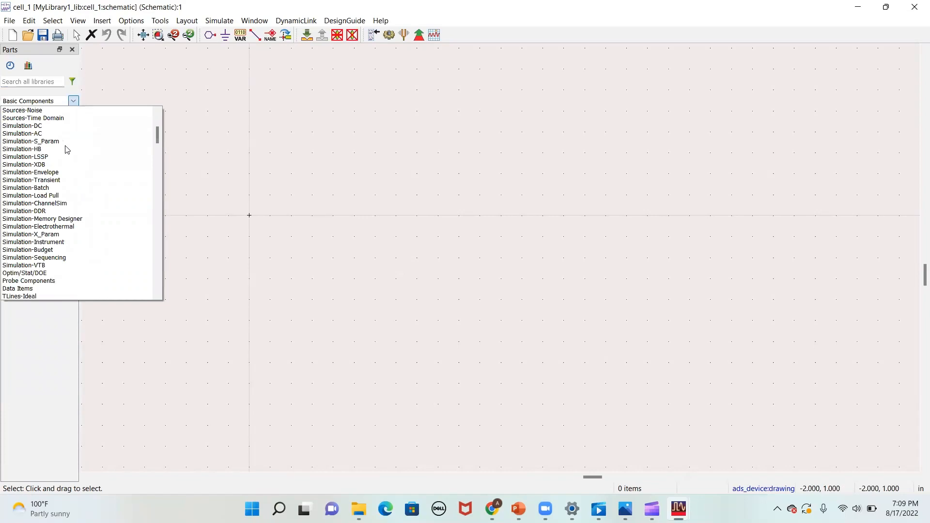
scroll(66, 149, down, 7)
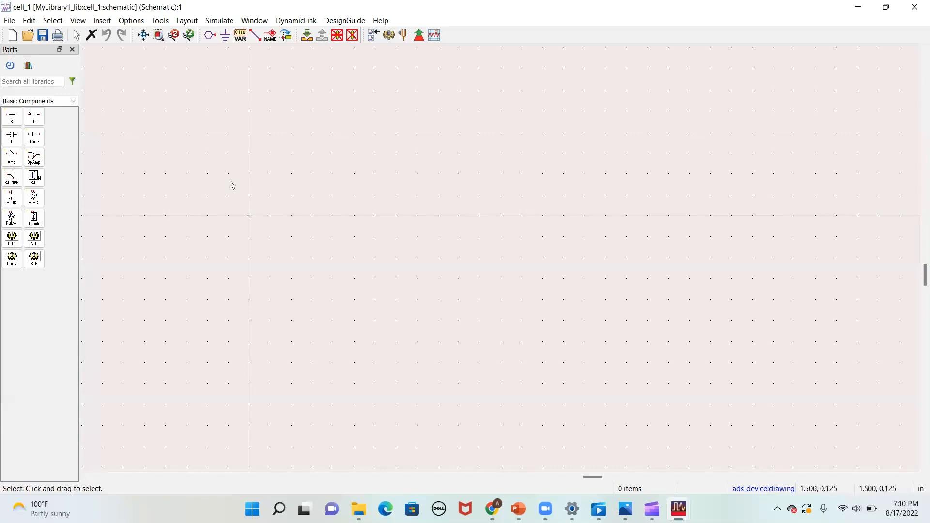
- Place a resistor near the middle of the schematic and a capacitor to its right on the same line
click(7, 116)
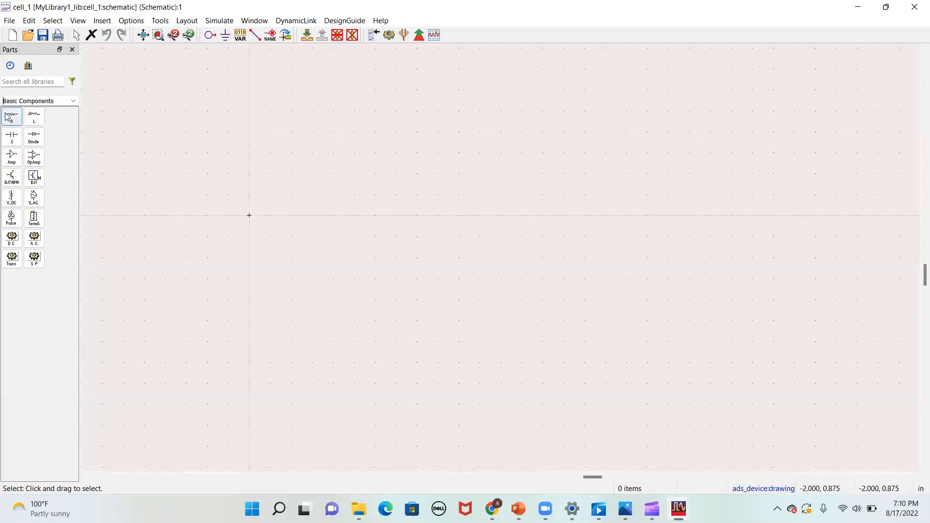
click(439, 206)
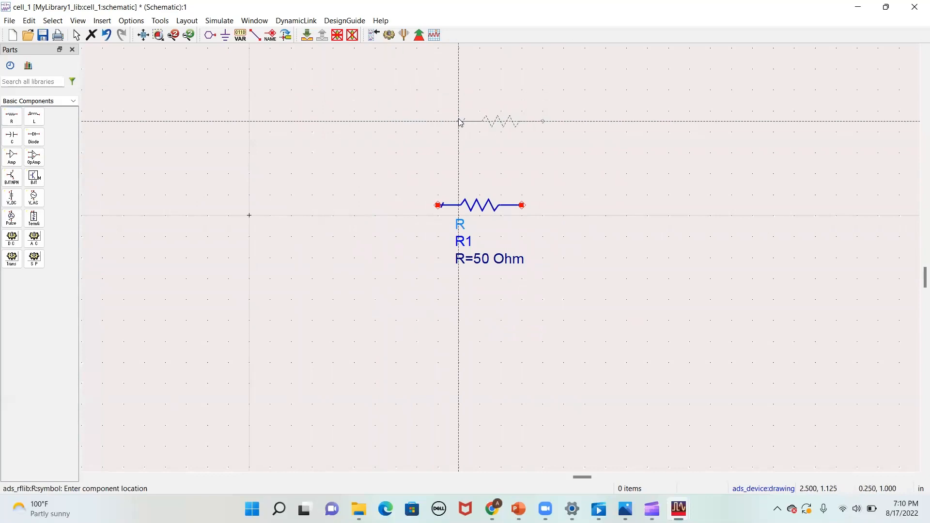
key(Escape)
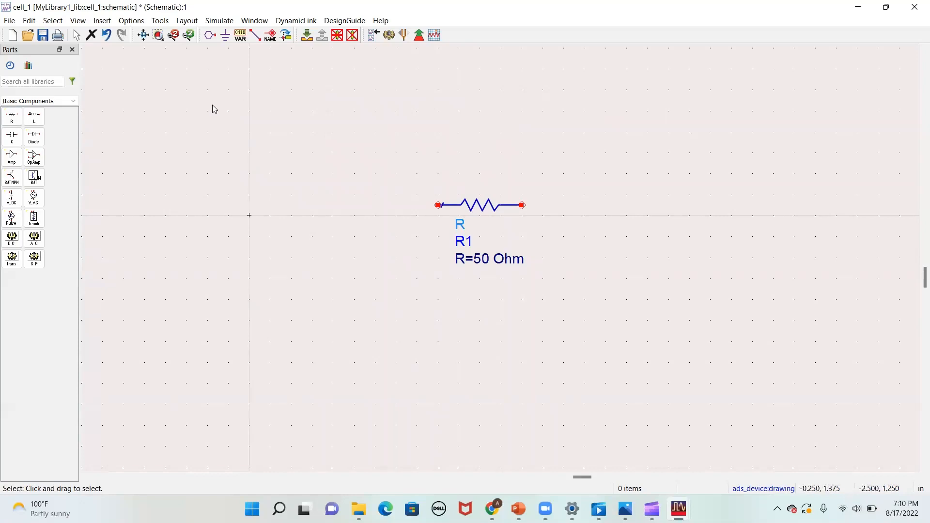
click(11, 141)
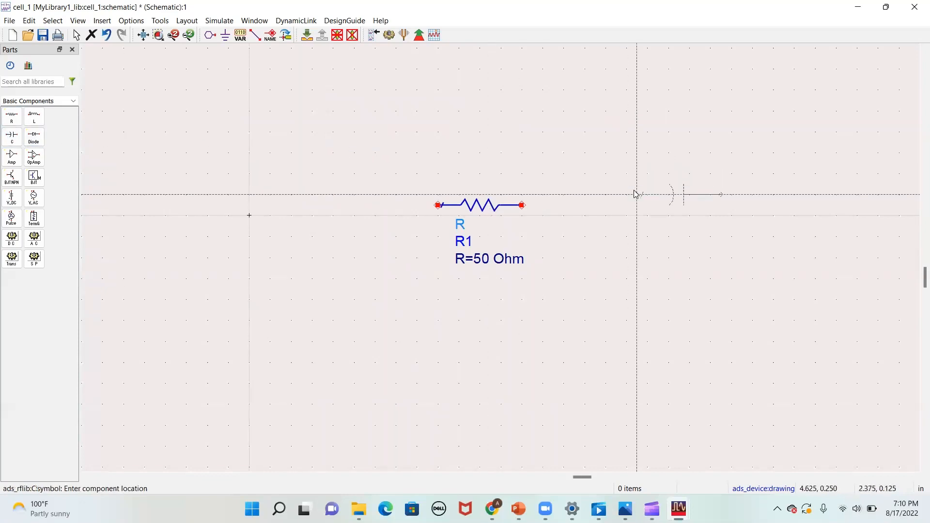
click(585, 205)
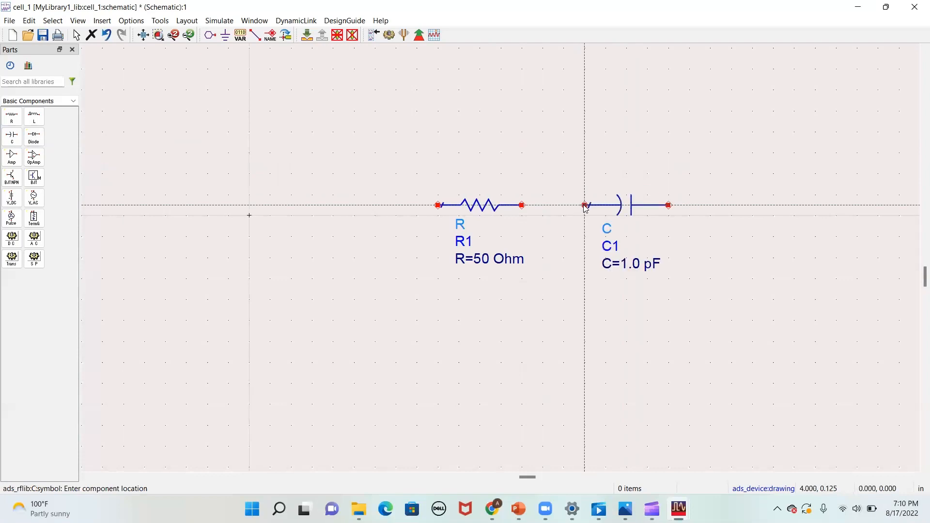
key(Escape)
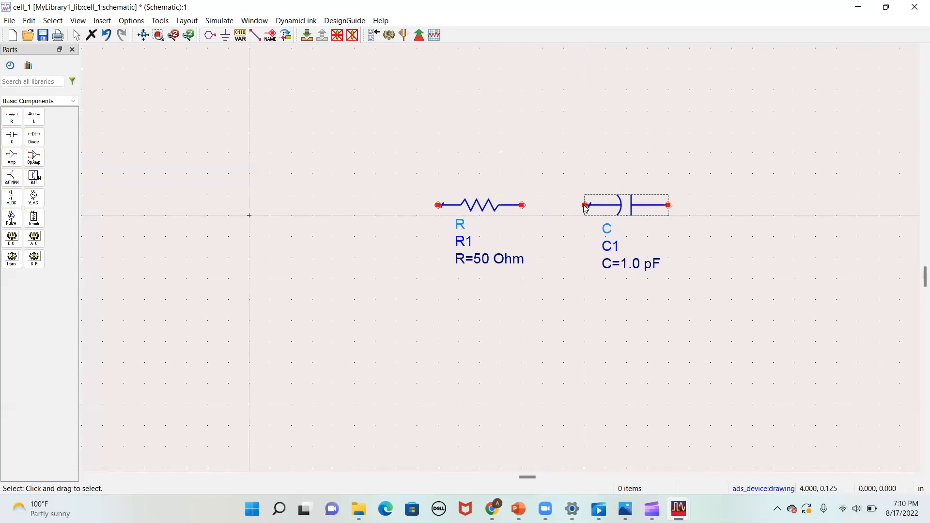
- Place an ideal transmission line (TLIN) from the TLines-Ideal palette to the left of the resistor, in line with it
click(73, 100)
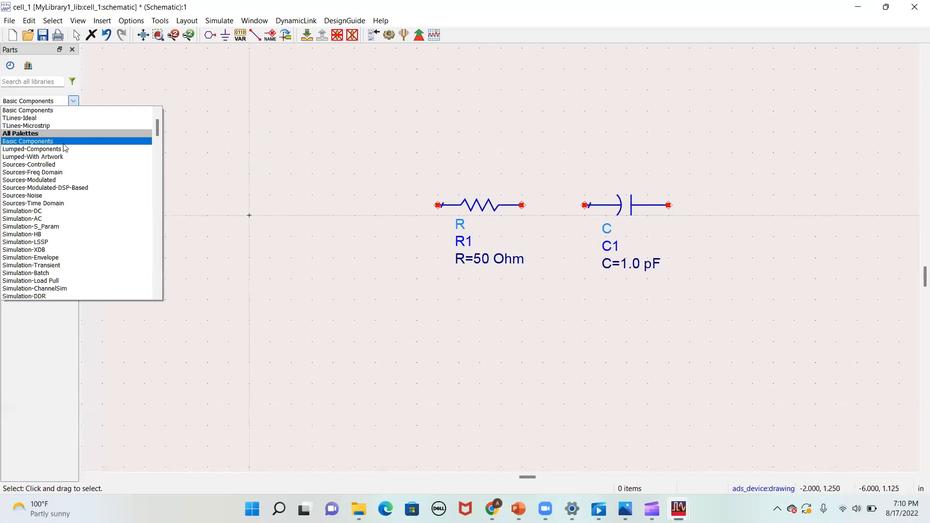
scroll(64, 148, down, 6)
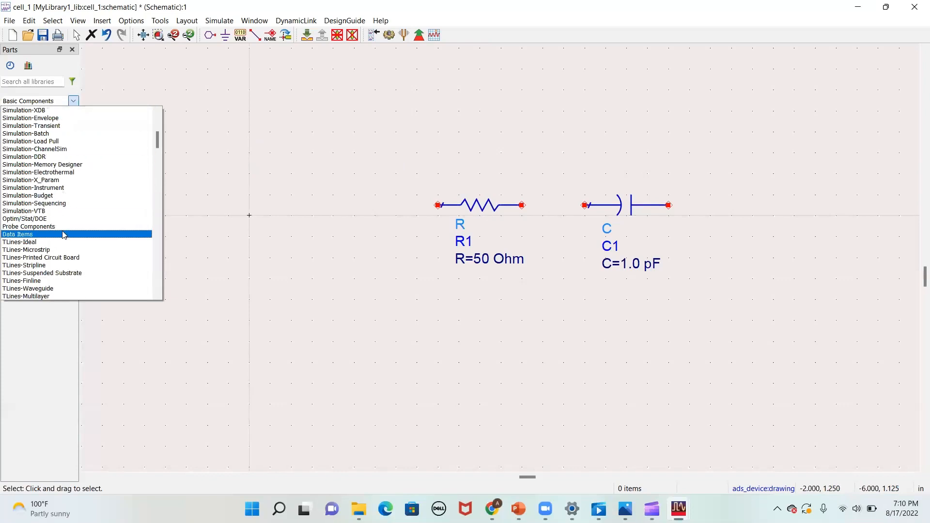
click(65, 241)
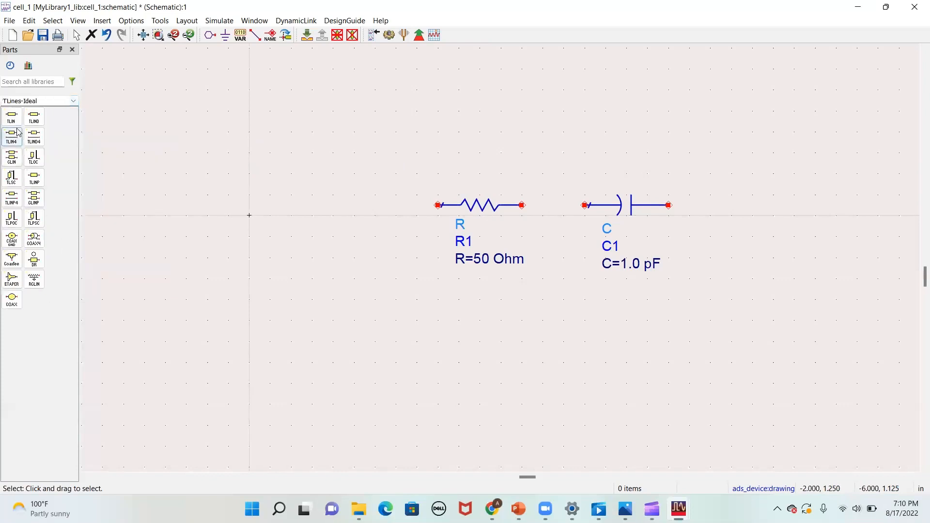
click(12, 117)
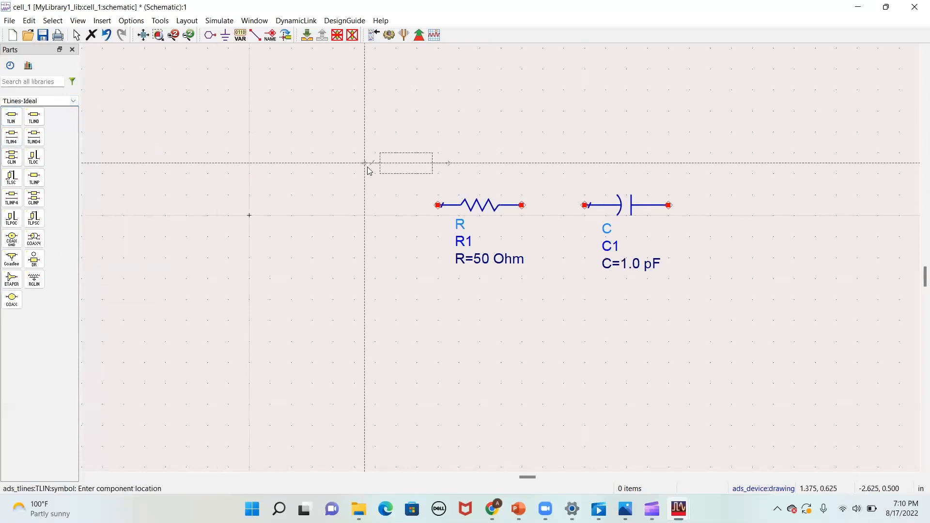
click(305, 213)
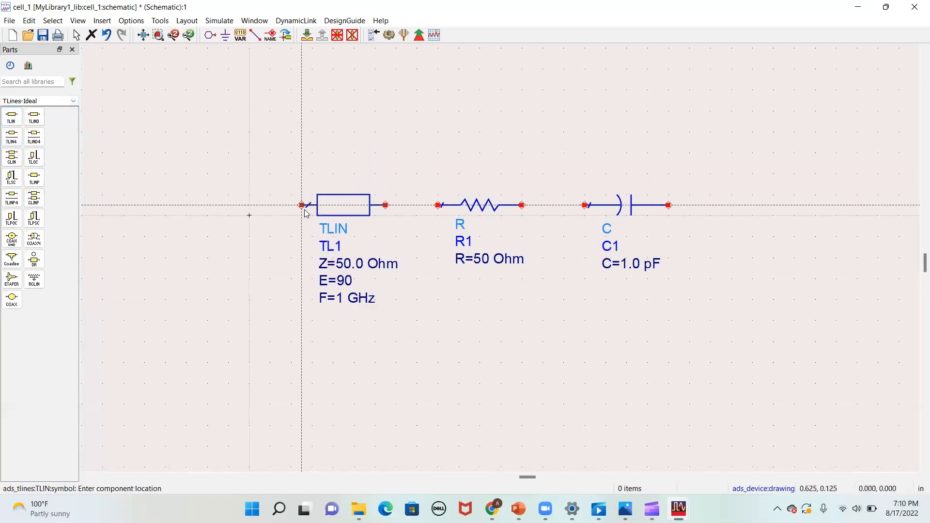
key(Escape)
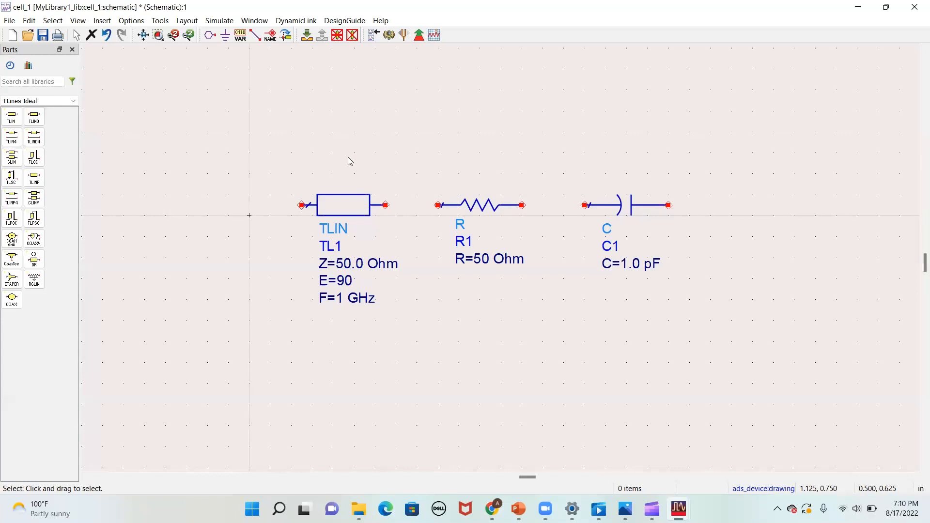
- Place a TermG termination from the Basic Components palette to the left of and slightly below the transmission line
click(74, 101)
click(71, 117)
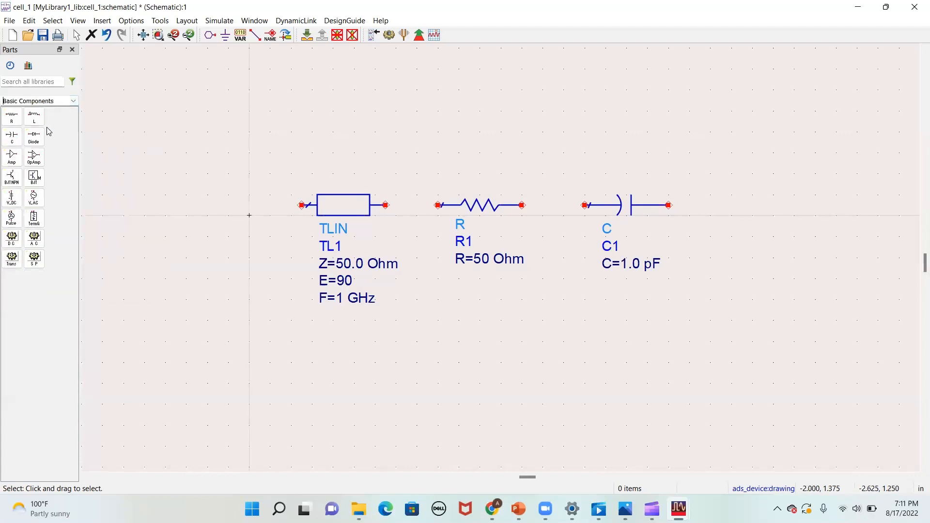
click(34, 218)
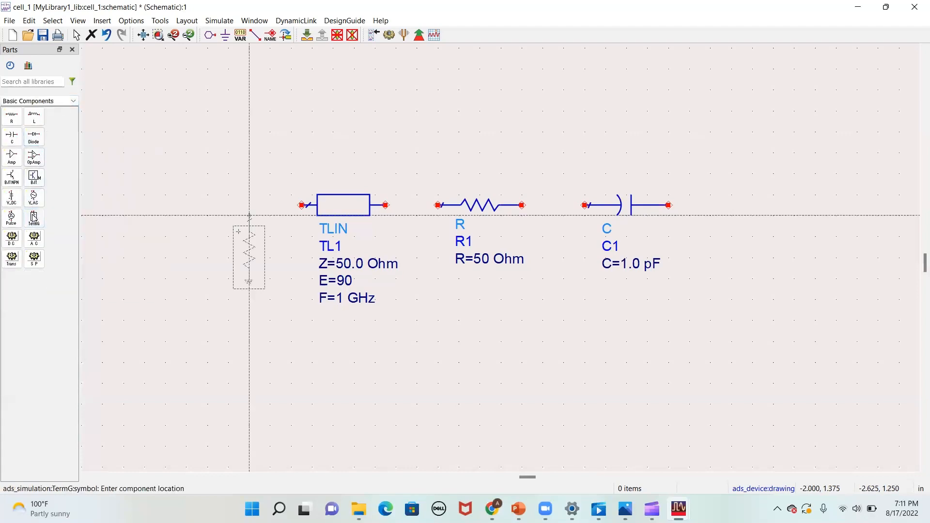
click(219, 227)
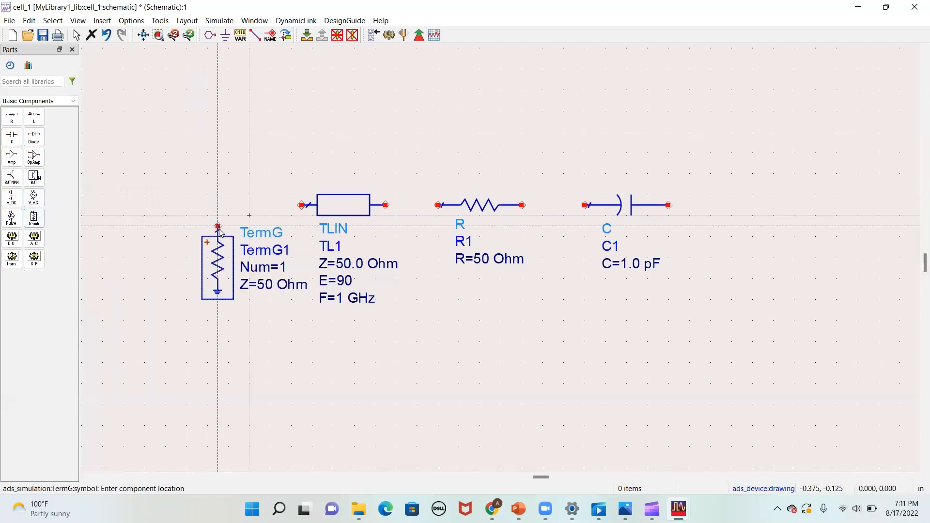
key(Escape)
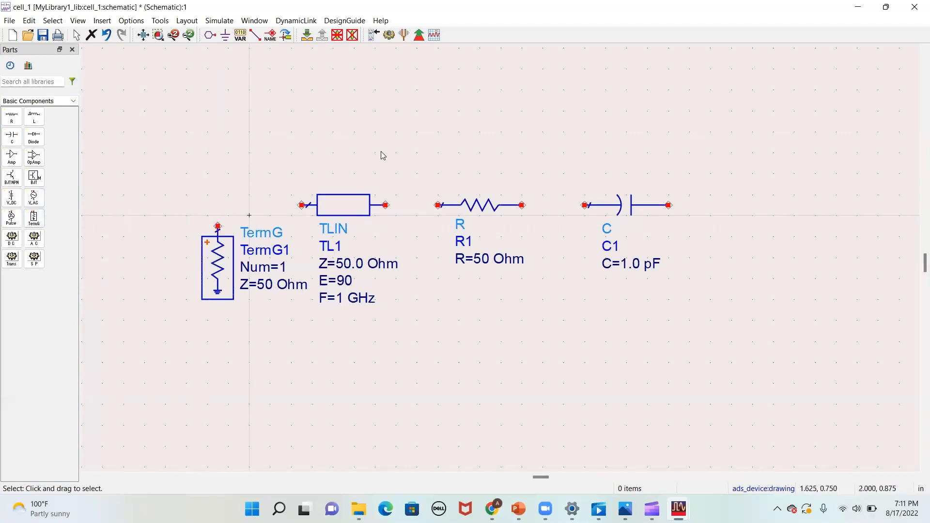
- Place a ground symbol to the right of and slightly below the capacitor
click(225, 36)
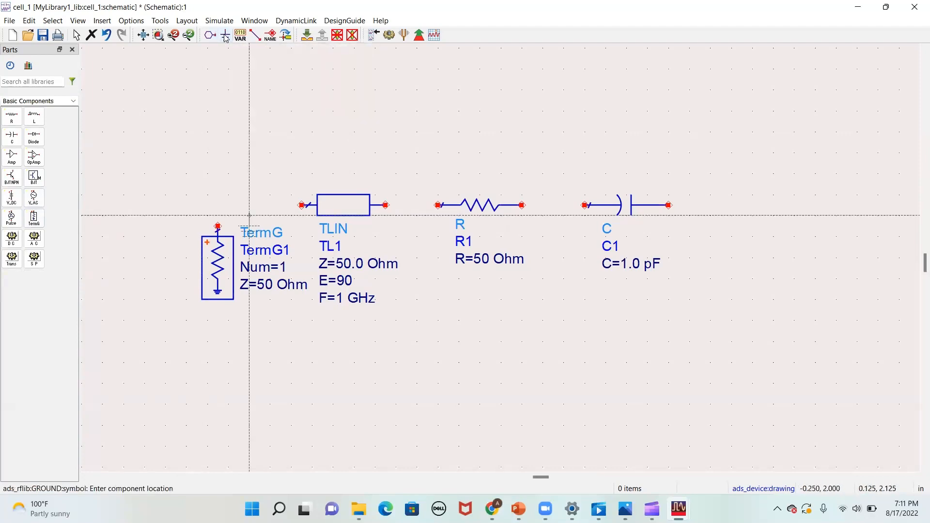
click(721, 243)
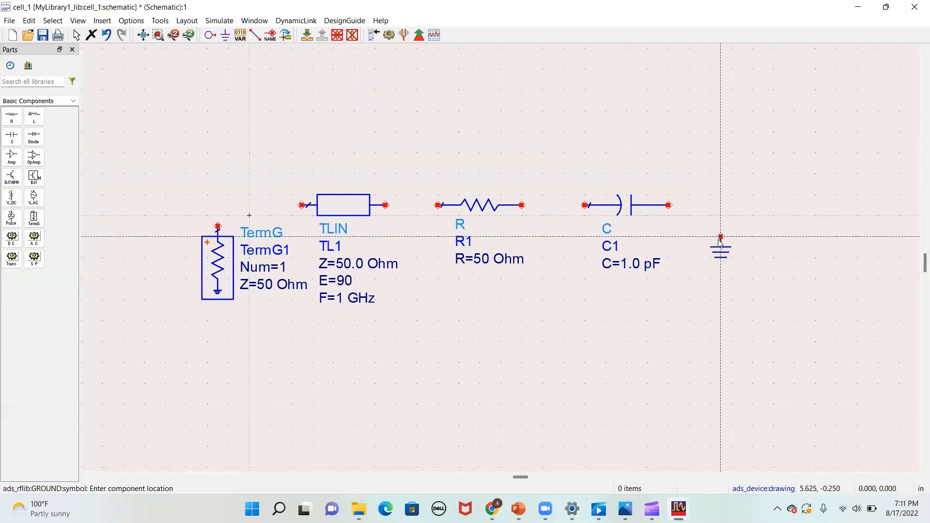
key(Escape)
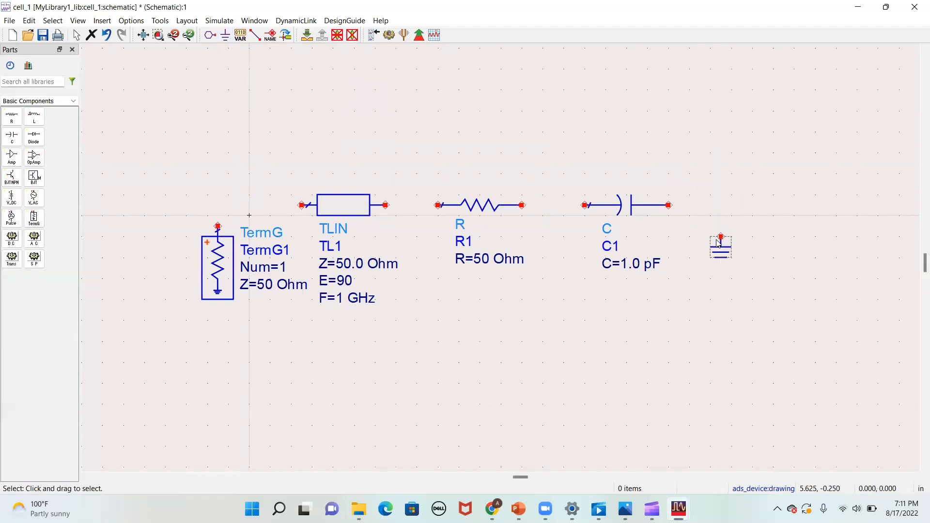
- Wire the TermG, transmission line, resistor, capacitor and ground together in series
click(255, 39)
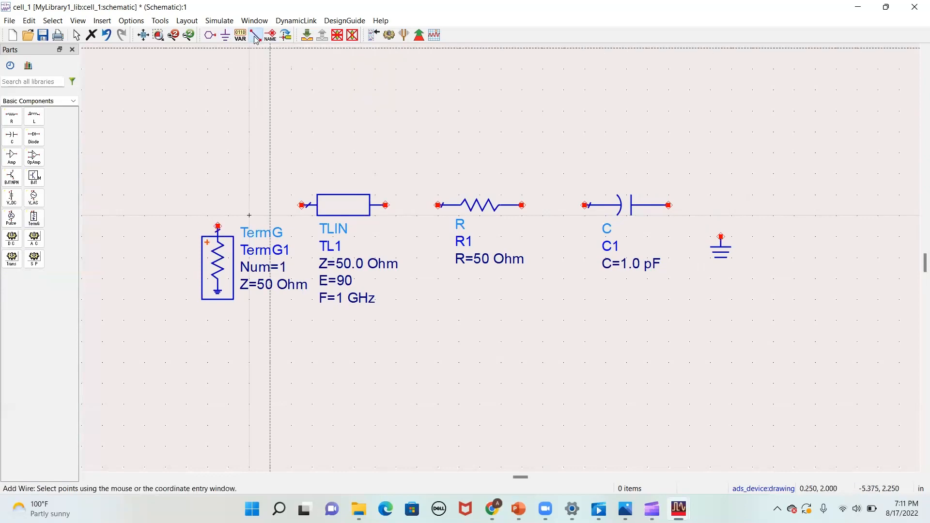
click(302, 206)
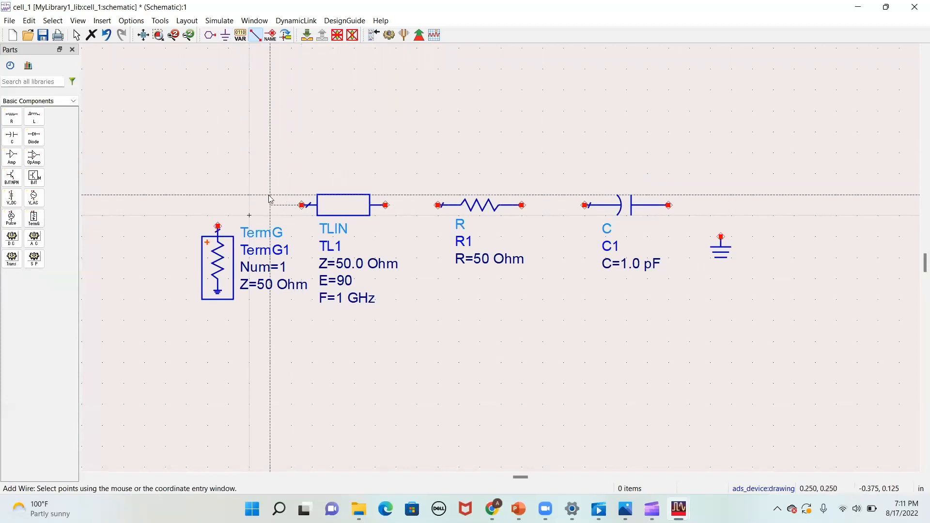
click(218, 225)
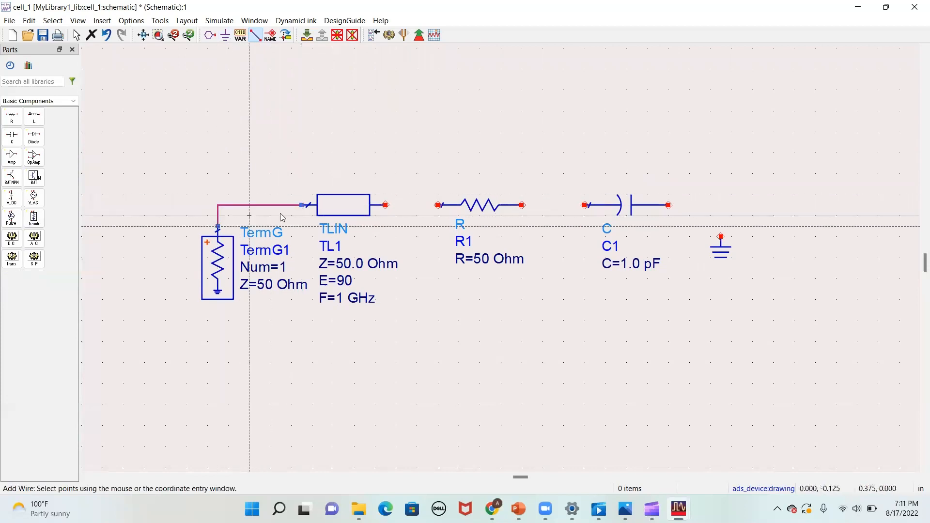
click(386, 206)
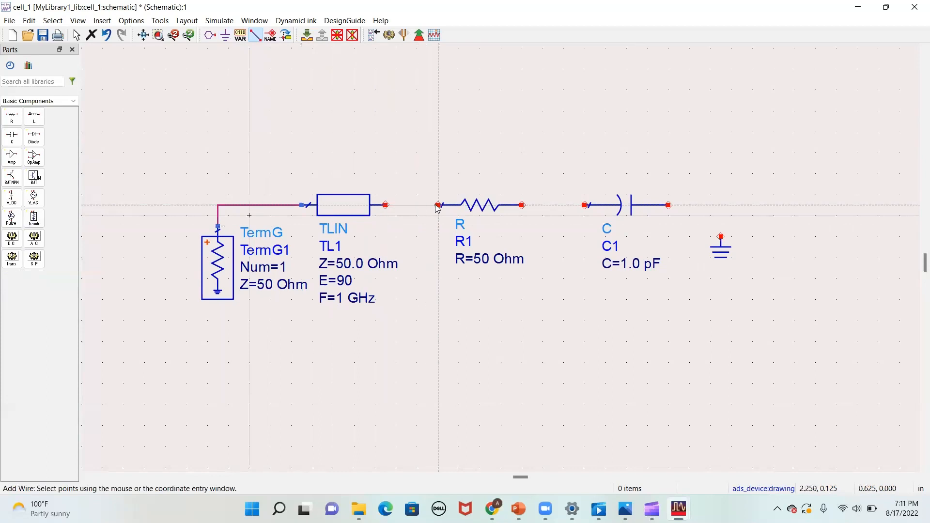
click(439, 205)
click(521, 205)
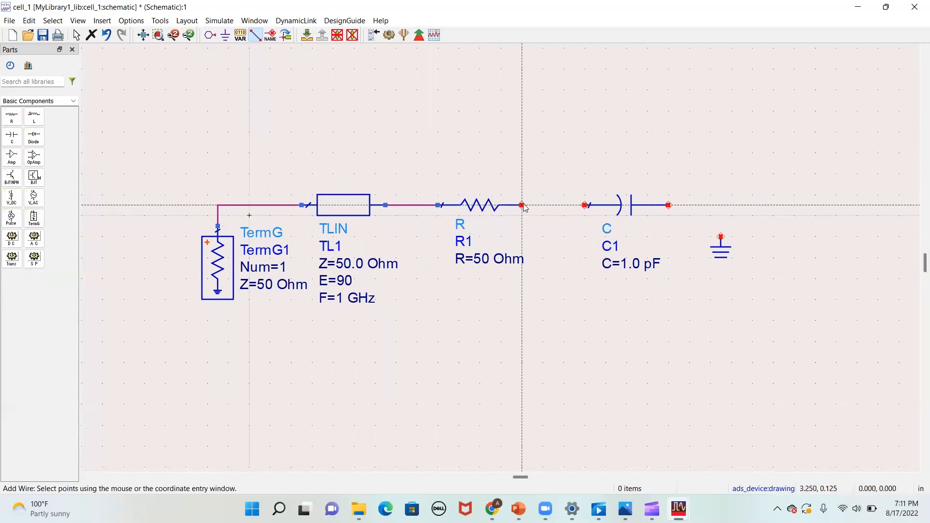
click(585, 206)
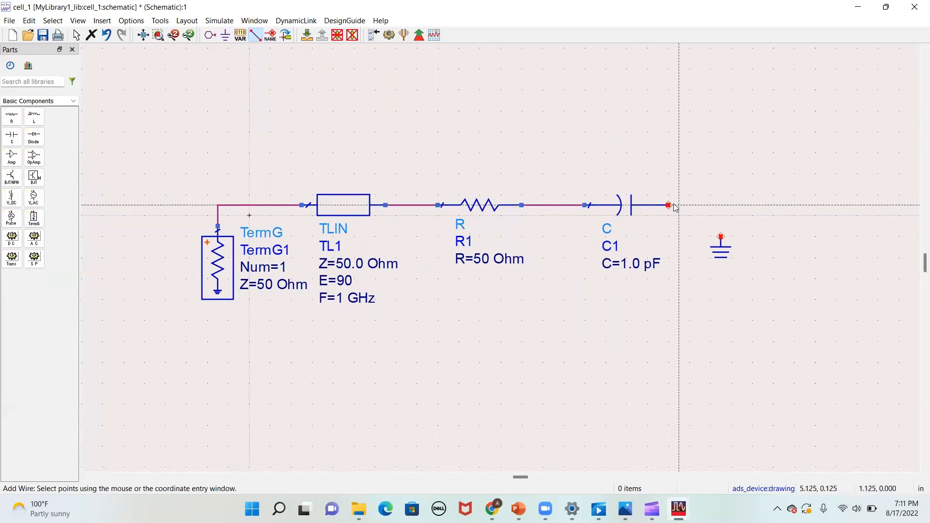
click(721, 238)
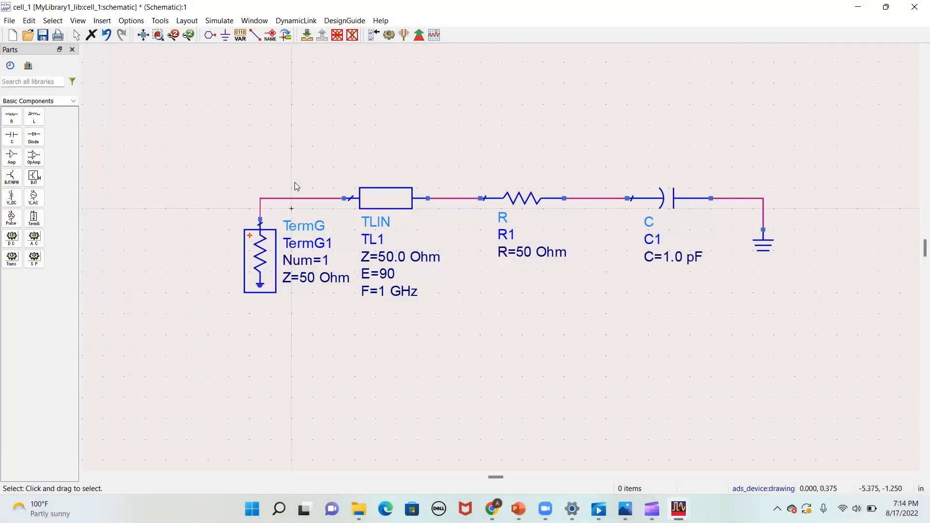
- Examine the resistor's instance parameters, including its resistance, unit options, Temp and Trise
double_click(515, 197)
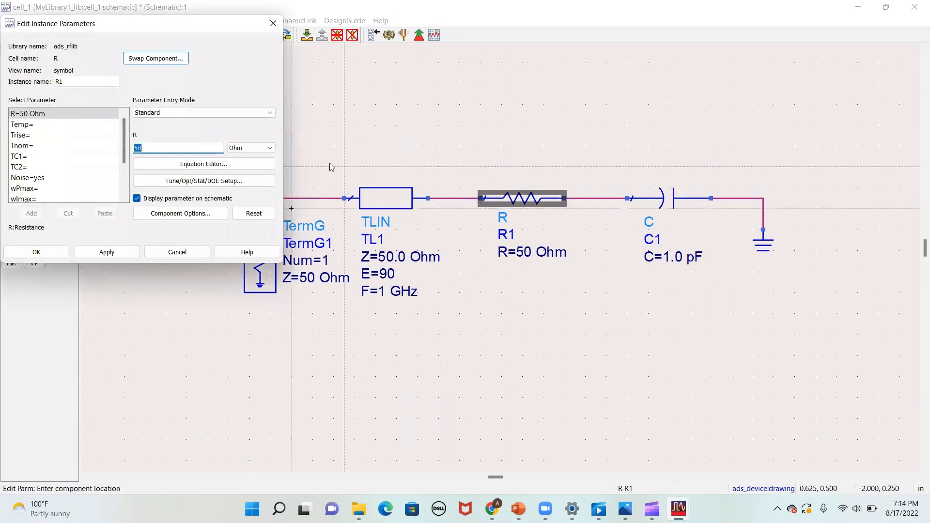
click(143, 147)
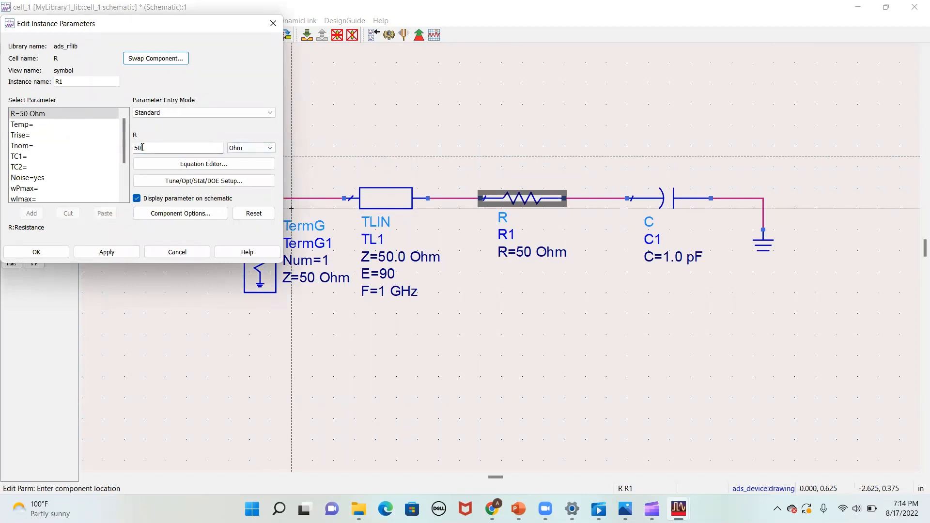
drag(142, 147, 125, 149)
click(154, 146)
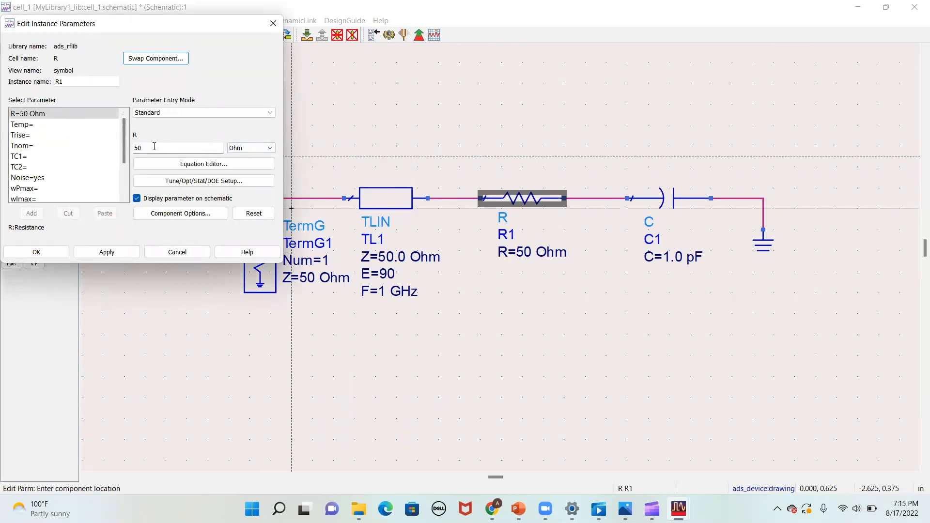
click(242, 148)
click(234, 134)
click(98, 127)
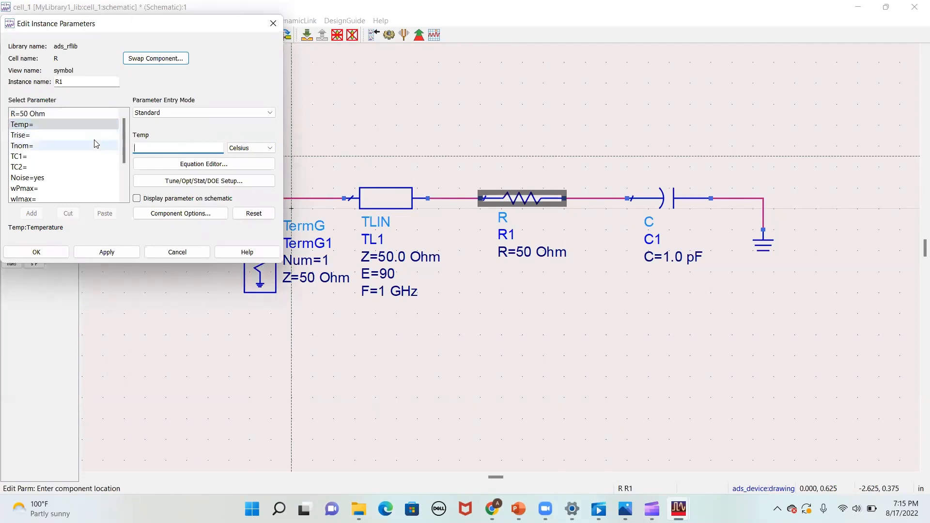
click(94, 144)
click(96, 137)
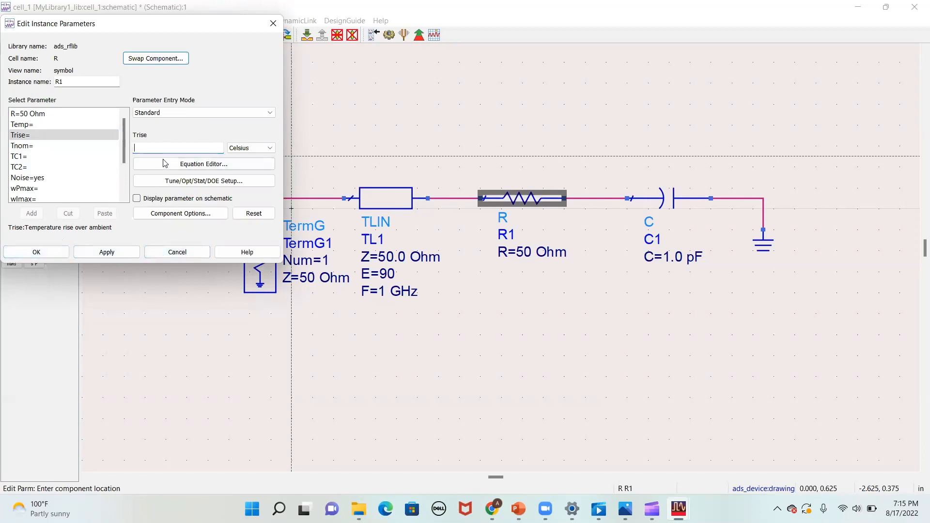
click(172, 248)
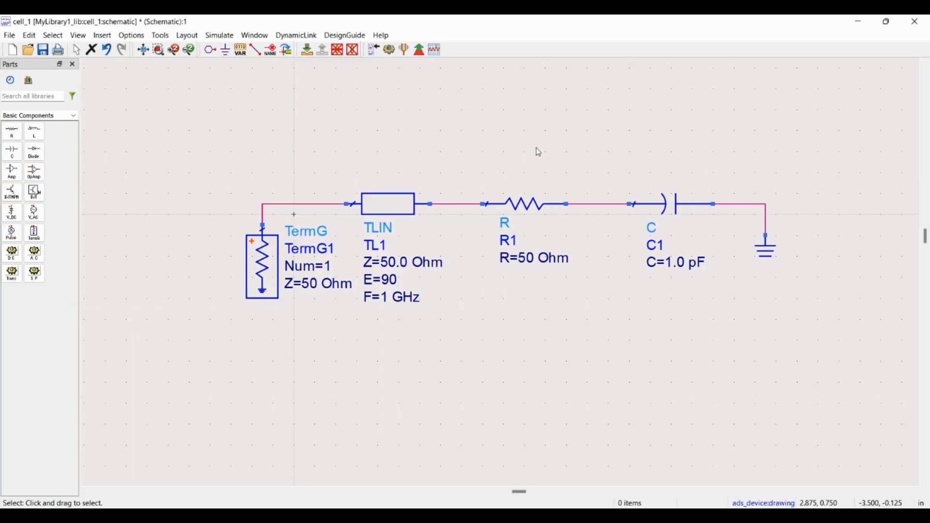
- Deactivate and short the resistor between the transmission line and the capacitor
click(528, 203)
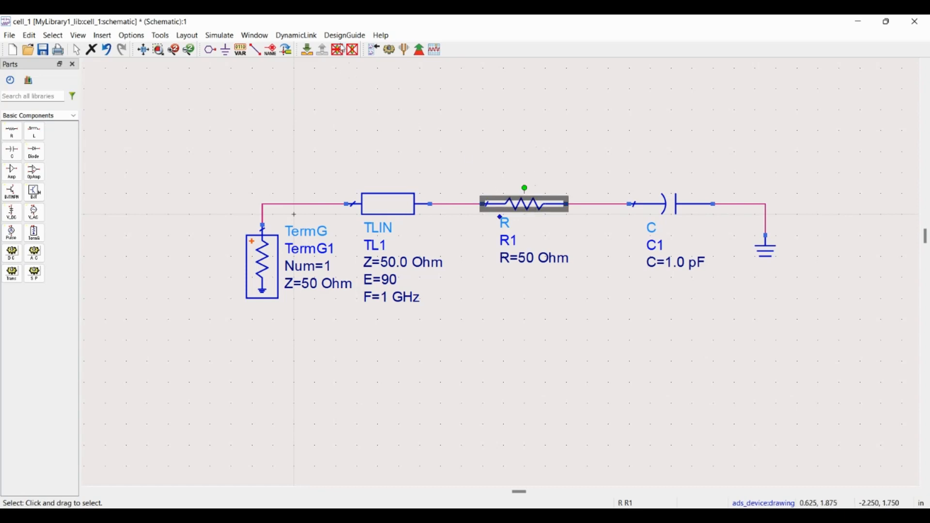
click(341, 53)
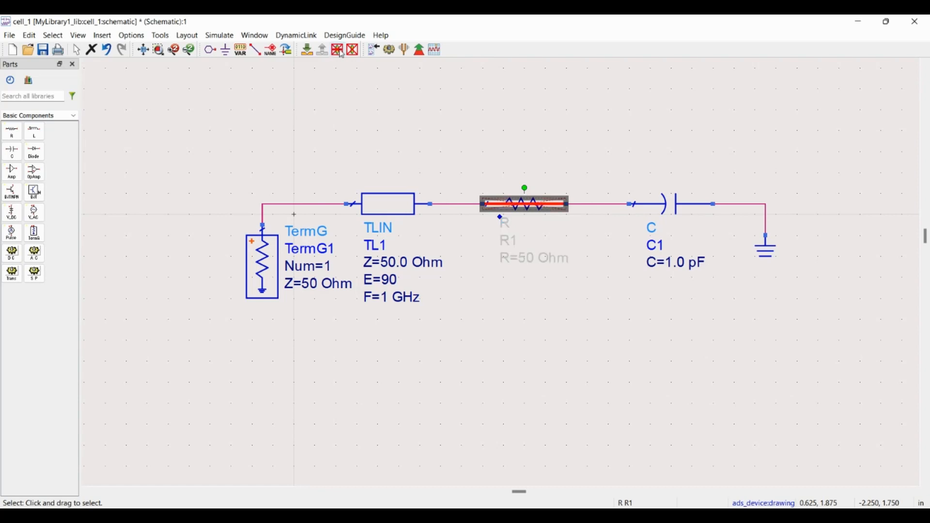
click(369, 120)
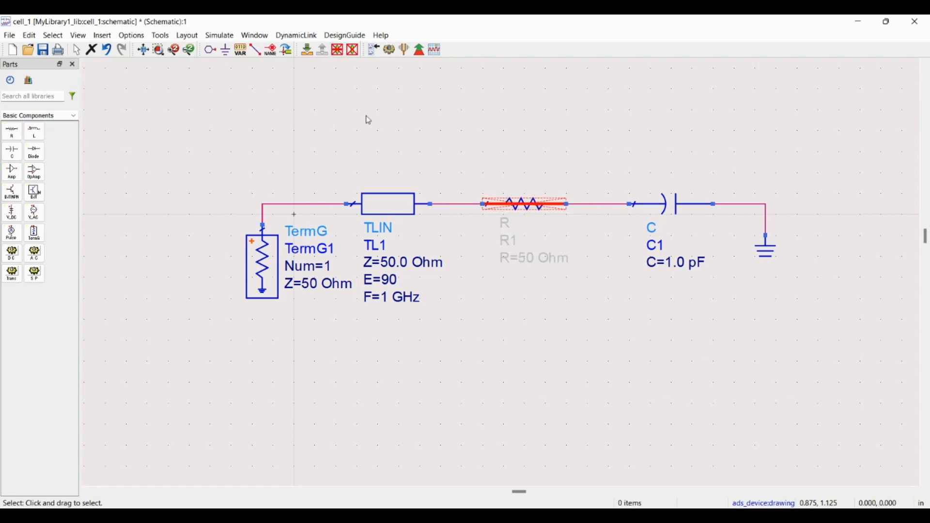
- Reactivate the shorted resistor
click(505, 210)
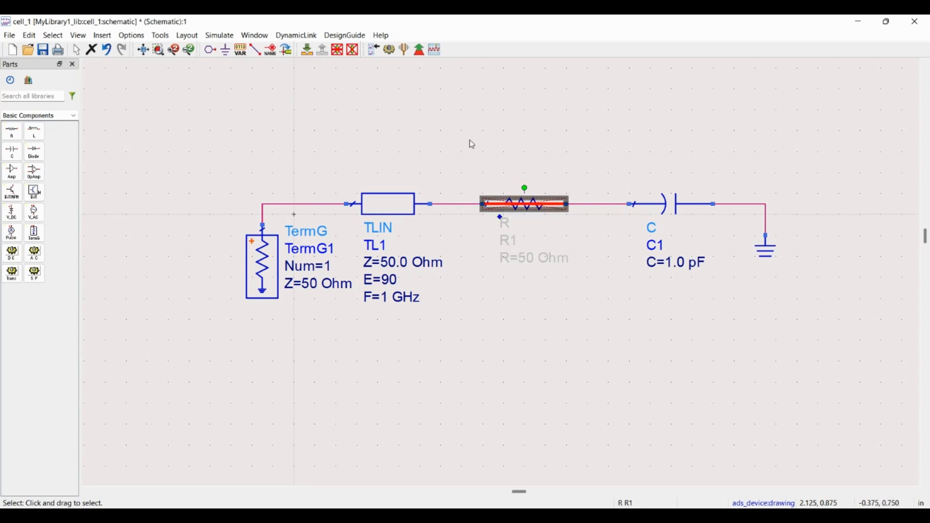
click(339, 51)
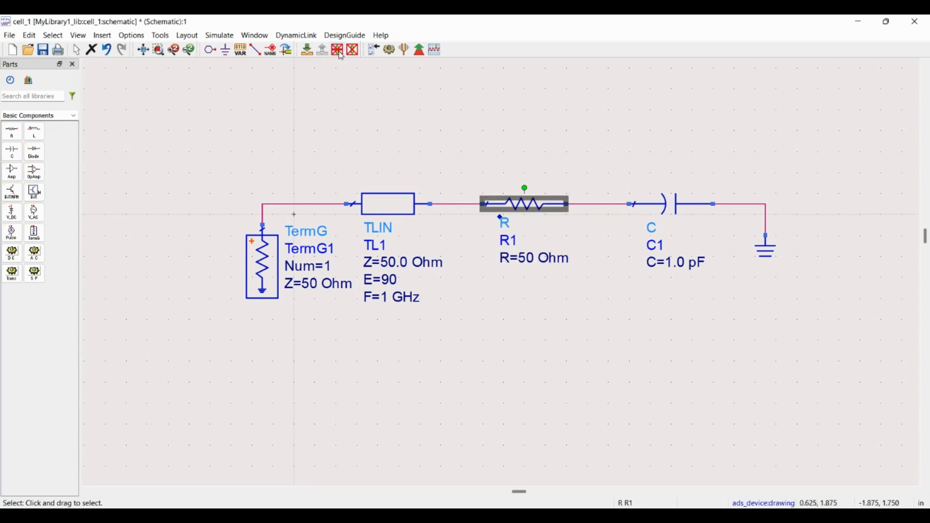
click(412, 164)
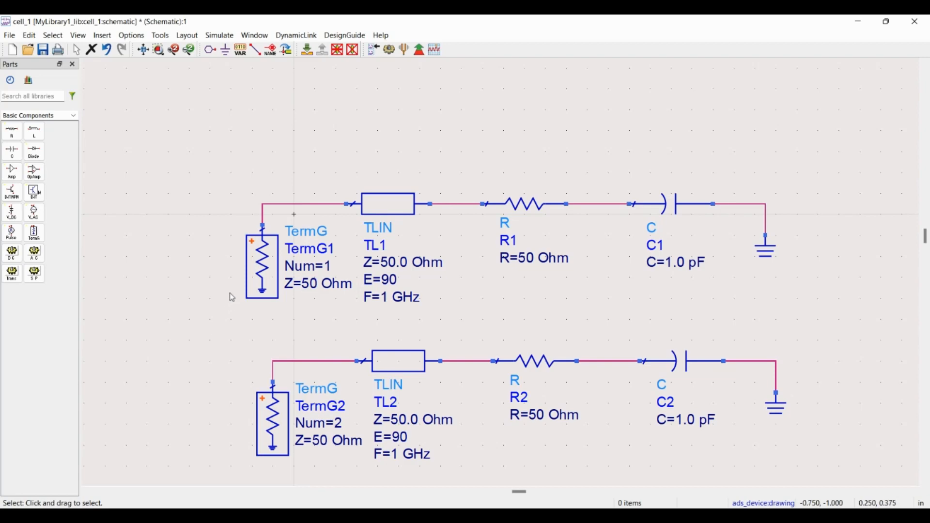
- Deactivate the entire upper circuit, from TermG1 through to its ground symbol
drag(212, 163, 798, 325)
click(799, 325)
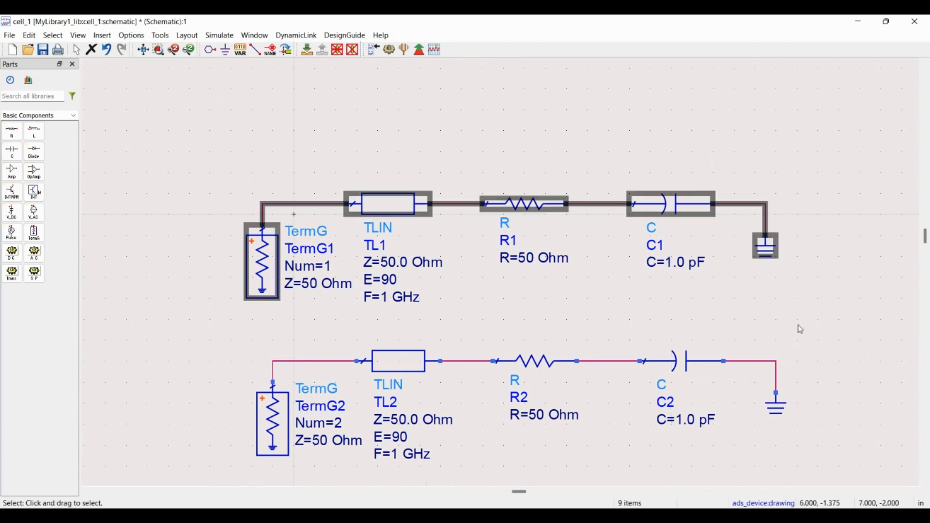
click(354, 51)
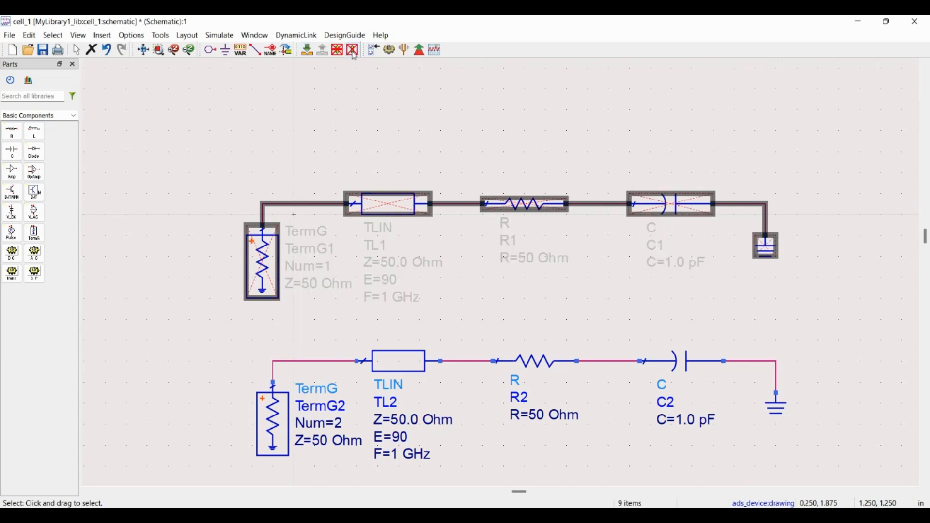
click(368, 141)
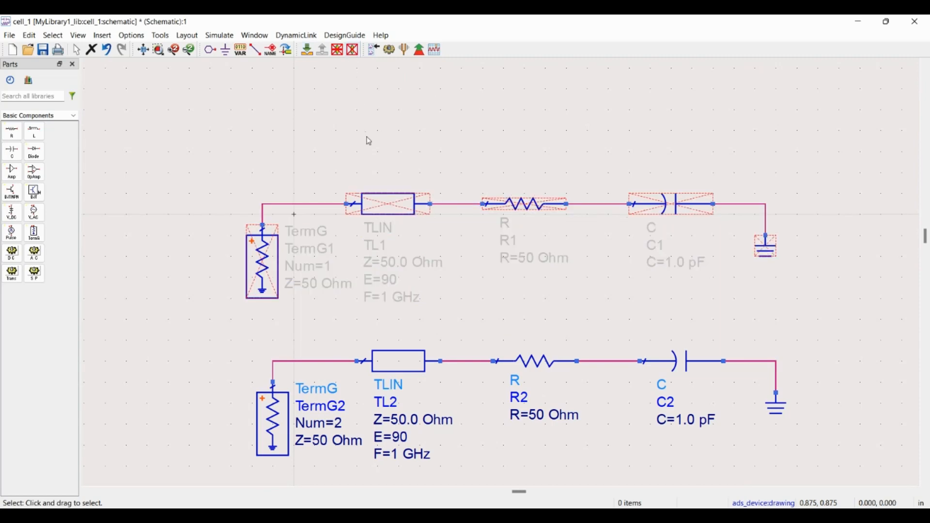
- Reactivate all components of the upper circuit, from TermG1 to ground
drag(219, 136, 786, 310)
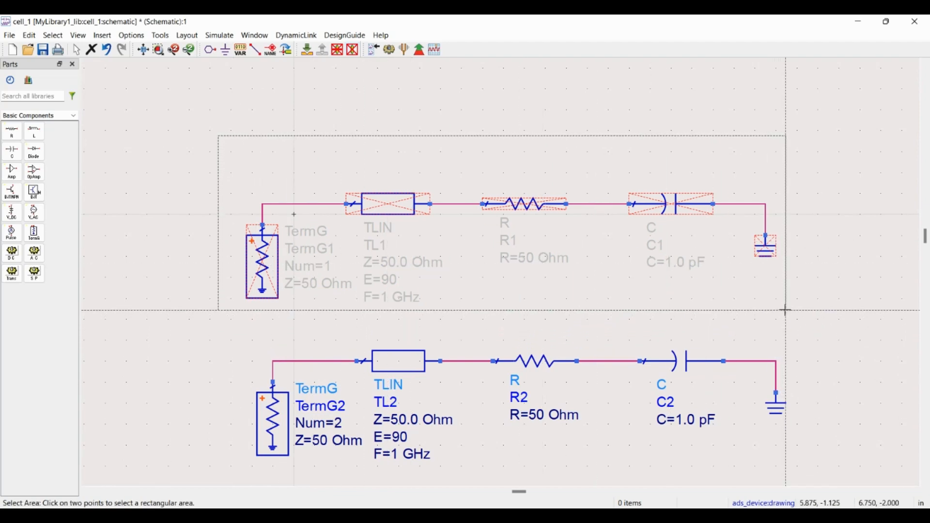
click(786, 310)
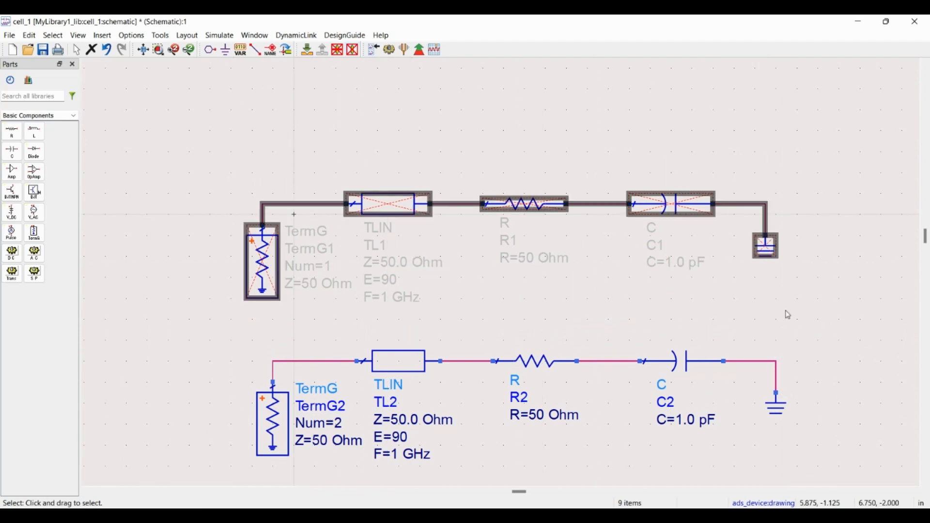
click(353, 50)
click(369, 131)
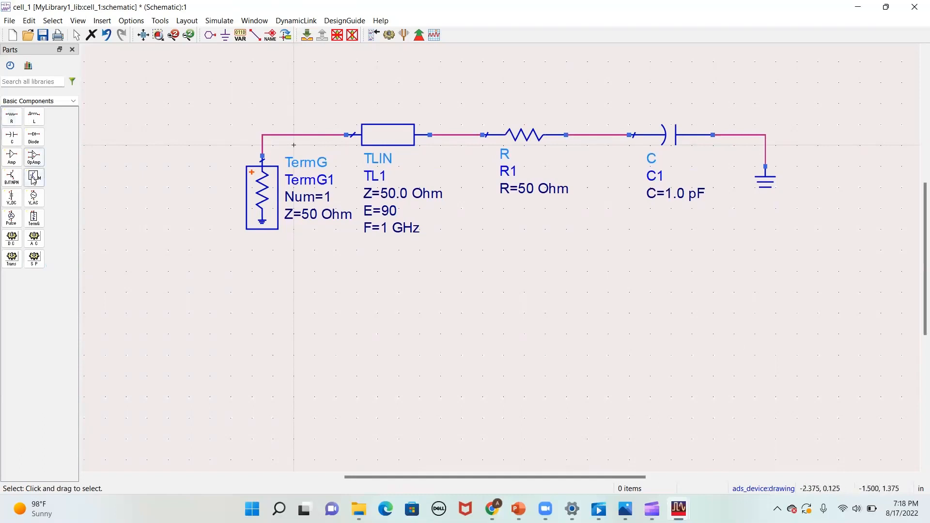
- Place an S-parameter simulation controller (S_Param) below the TermG termination and open its simulation settings
click(34, 260)
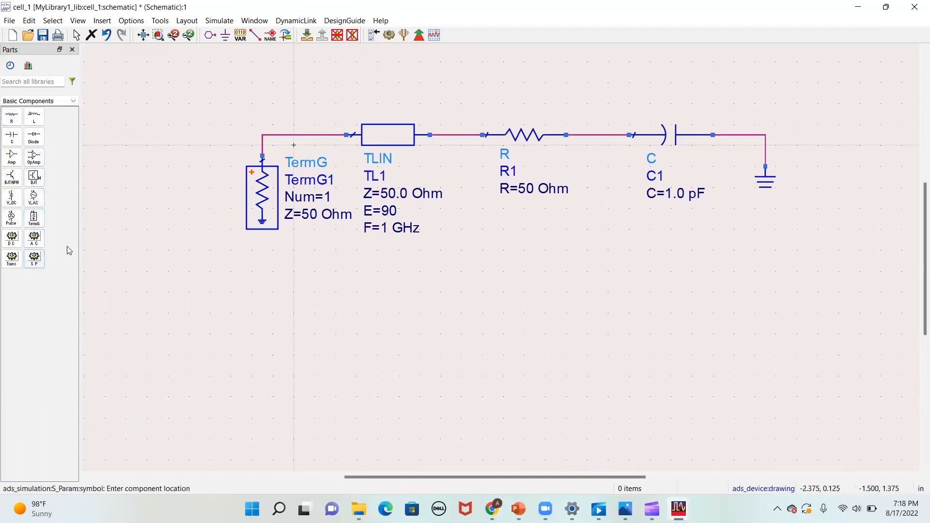
click(143, 281)
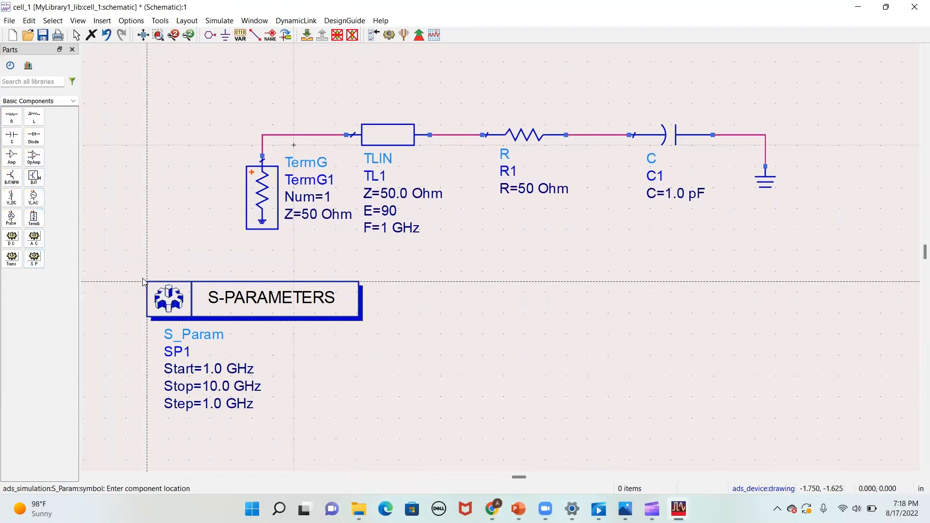
key(Escape)
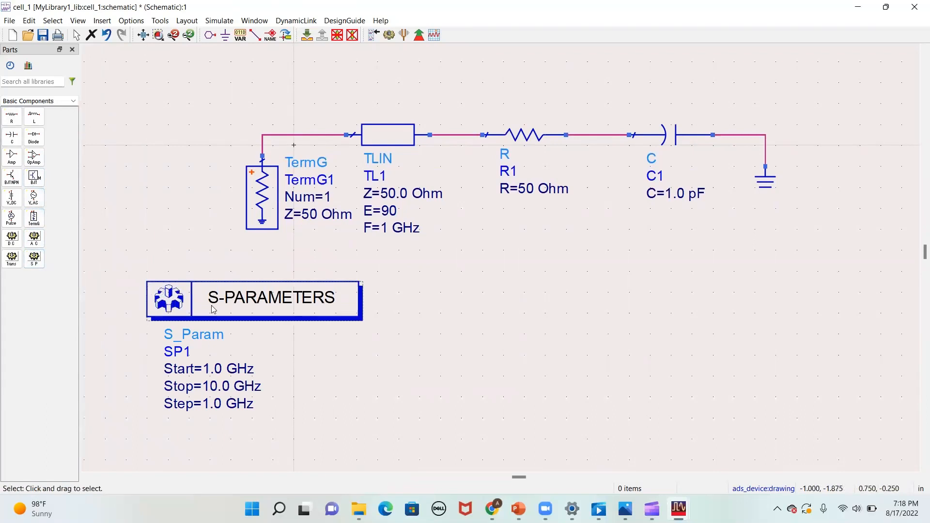
click(221, 293)
double_click(220, 293)
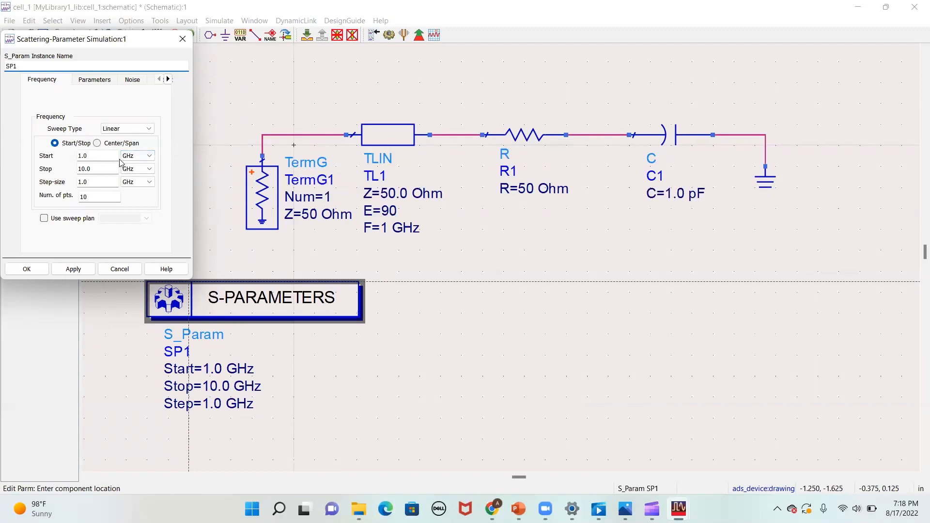
- Try the Single point sweep type for the S-parameter simulation and set it back to Linear
click(127, 130)
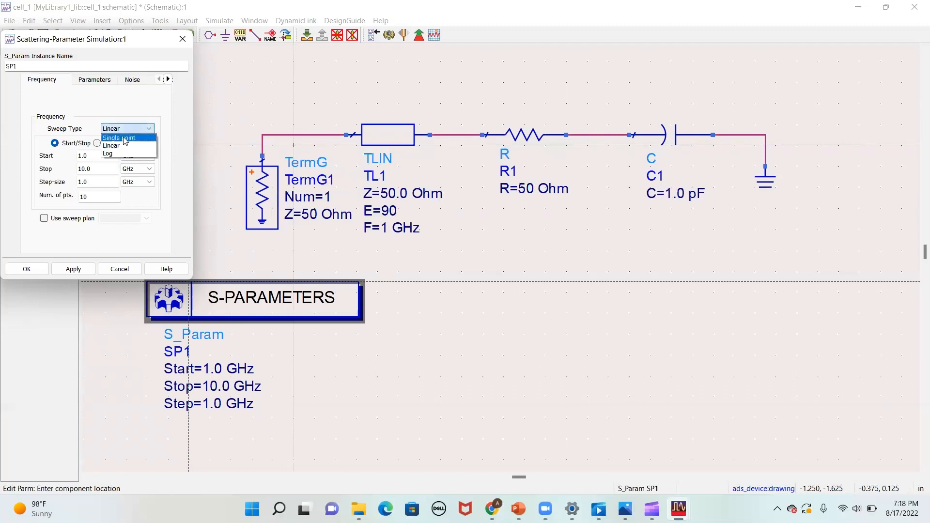
click(119, 138)
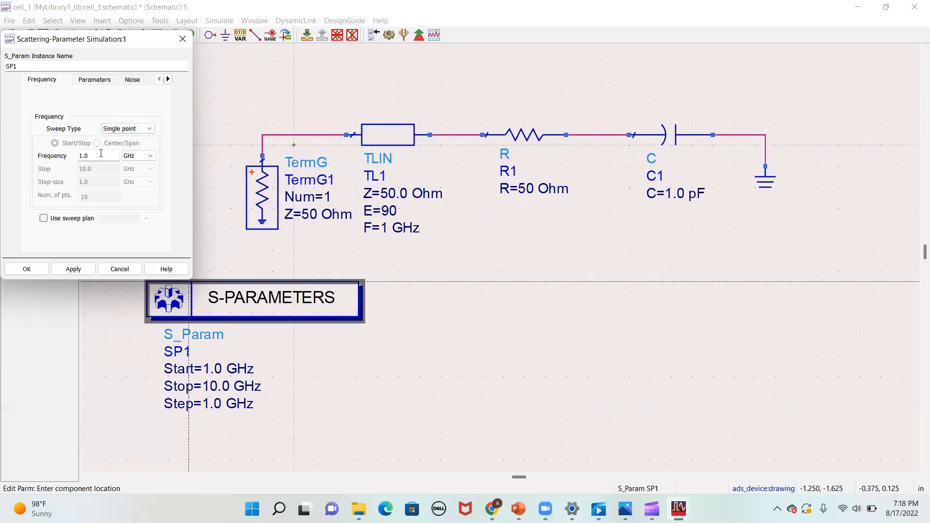
click(125, 130)
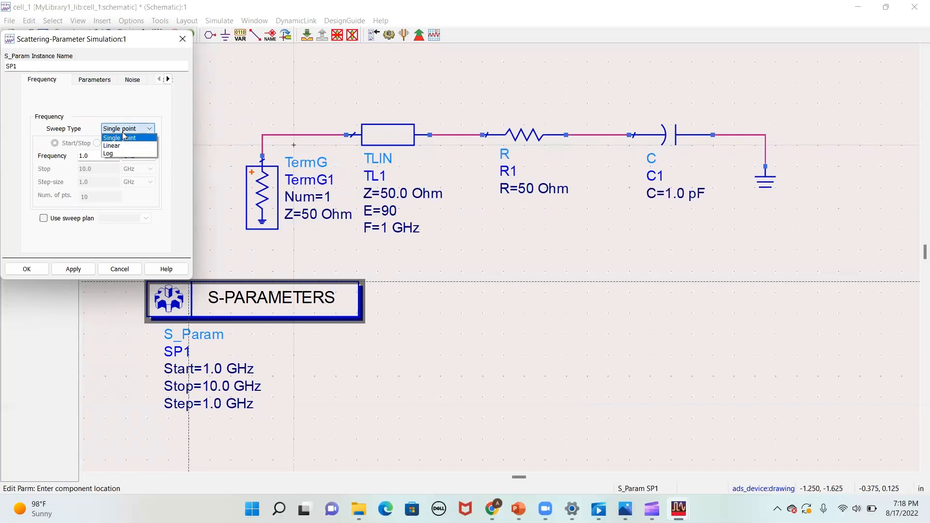
click(124, 146)
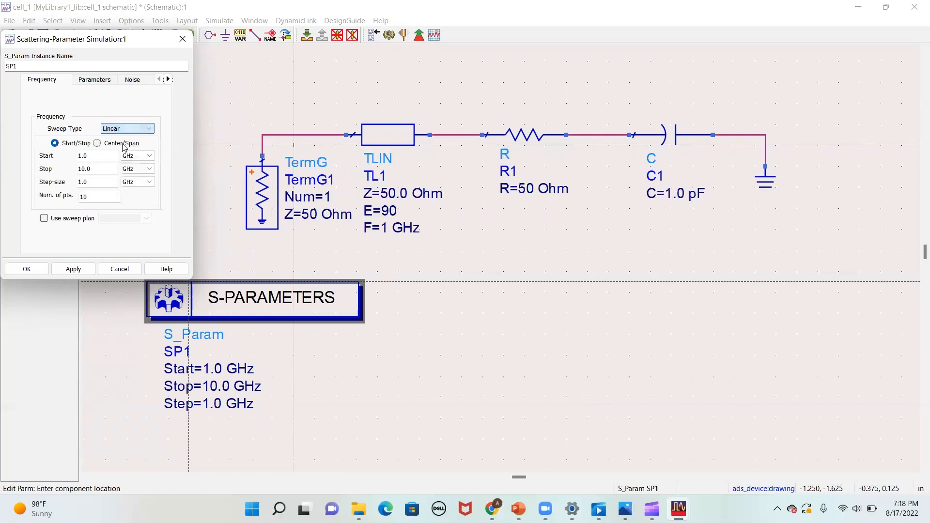
- Set the linear frequency sweep to start at 0.1 GHz and stop at 1 GHz with 1000 points, and run the simulation
double_click(100, 156)
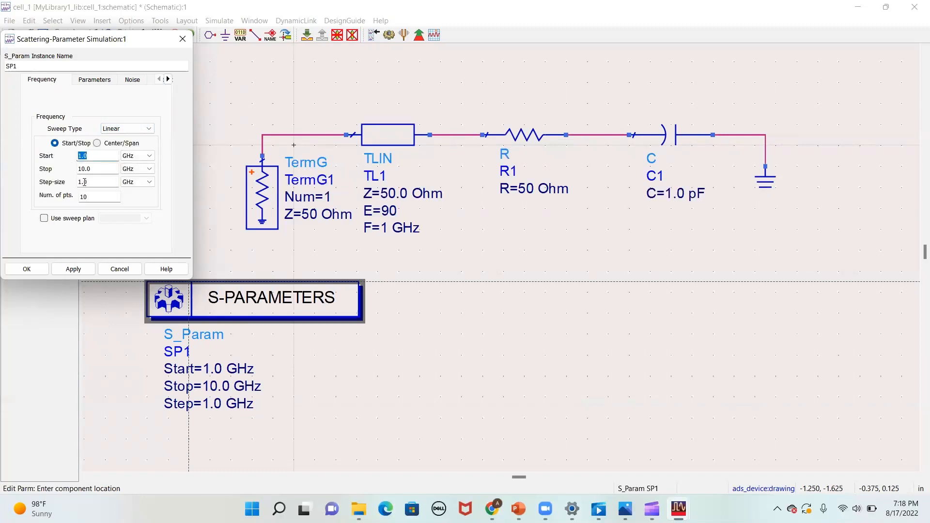
text(0.1)
double_click(96, 170)
text(1)
double_click(106, 197)
text(2)
key(BackSpace)
text(1000)
click(26, 269)
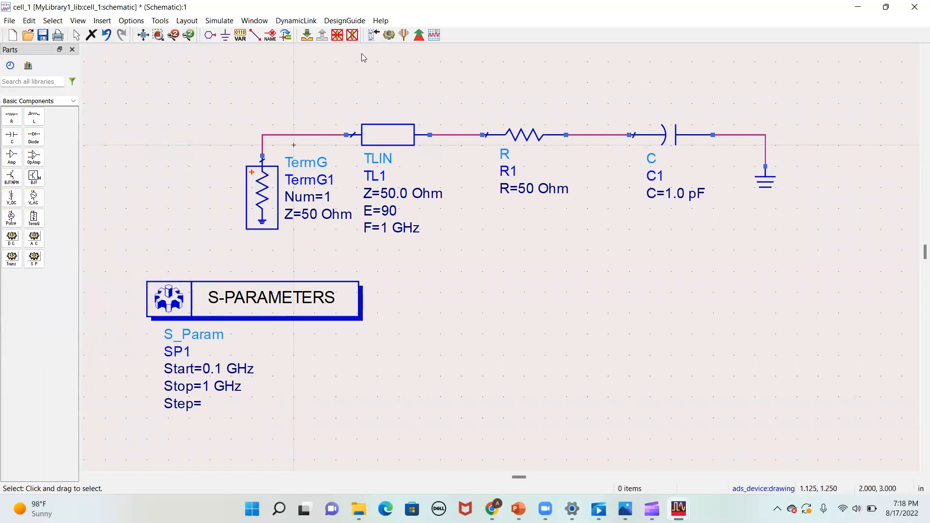
key(F7)
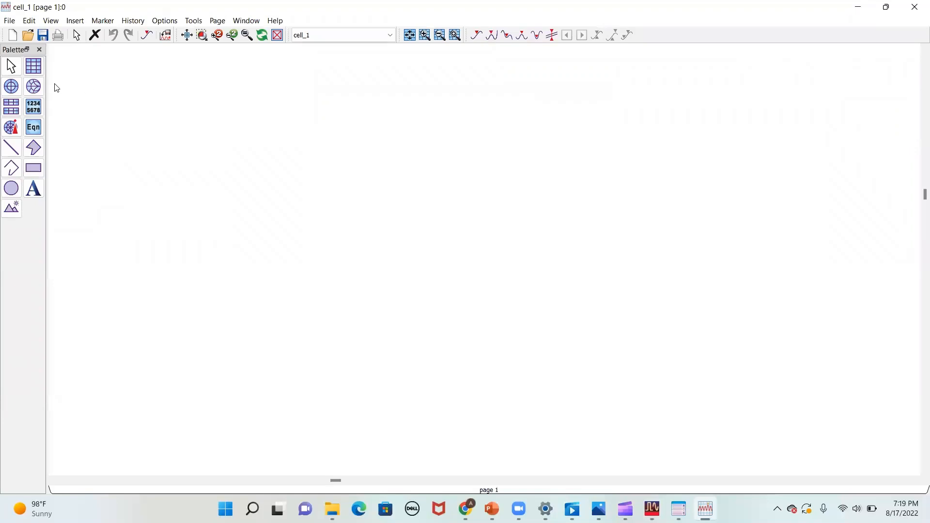
- Insert a Smith chart of S(1,1) from the cell_1 dataset on the data display page
click(33, 86)
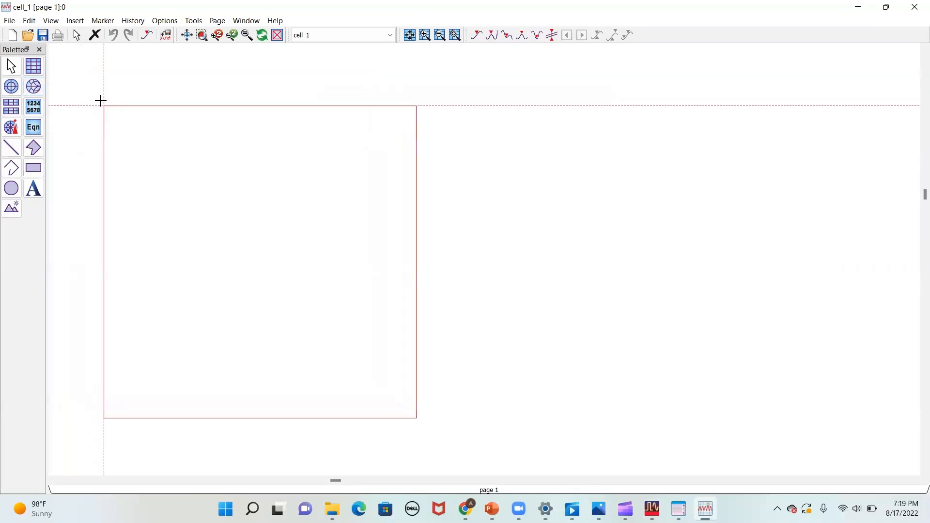
click(102, 129)
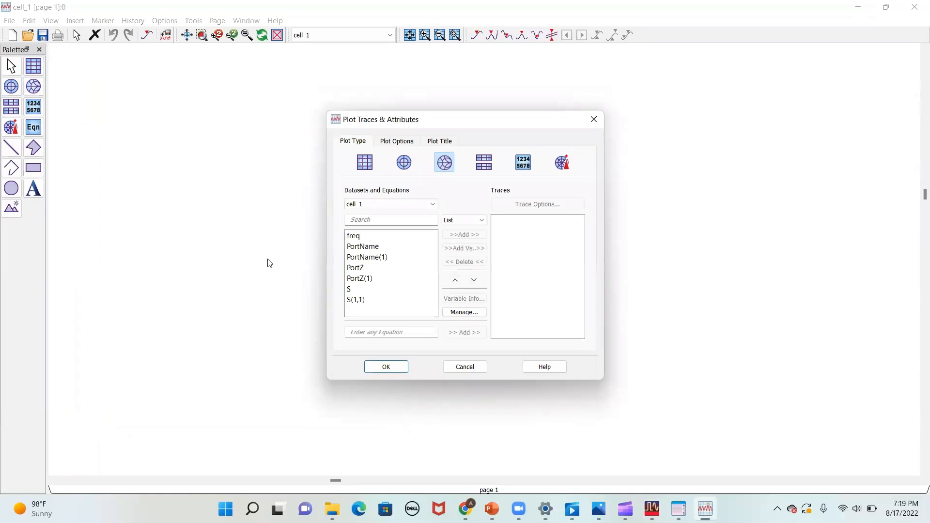
click(359, 301)
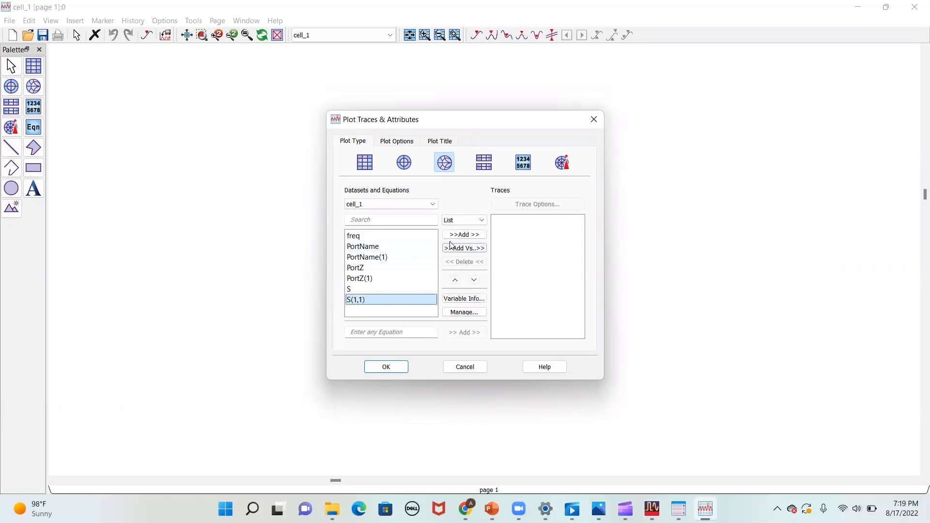
click(464, 235)
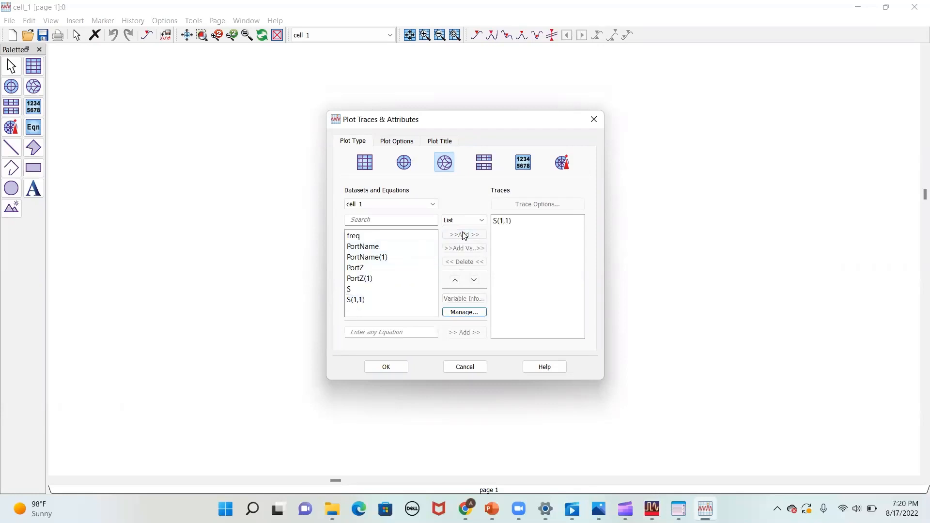
click(400, 370)
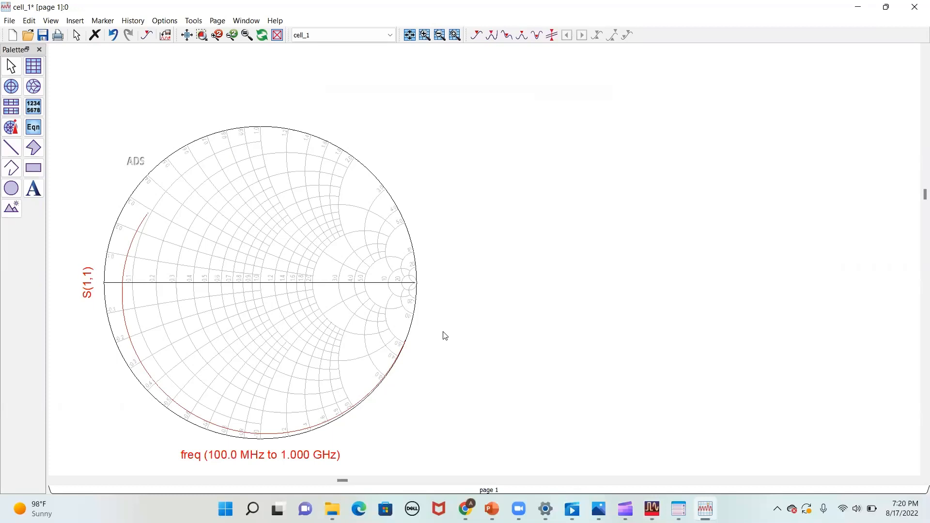
- Insert a rectangular plot of S(1,1) in dB from the cell_1 dataset beside the Smith chart
click(41, 69)
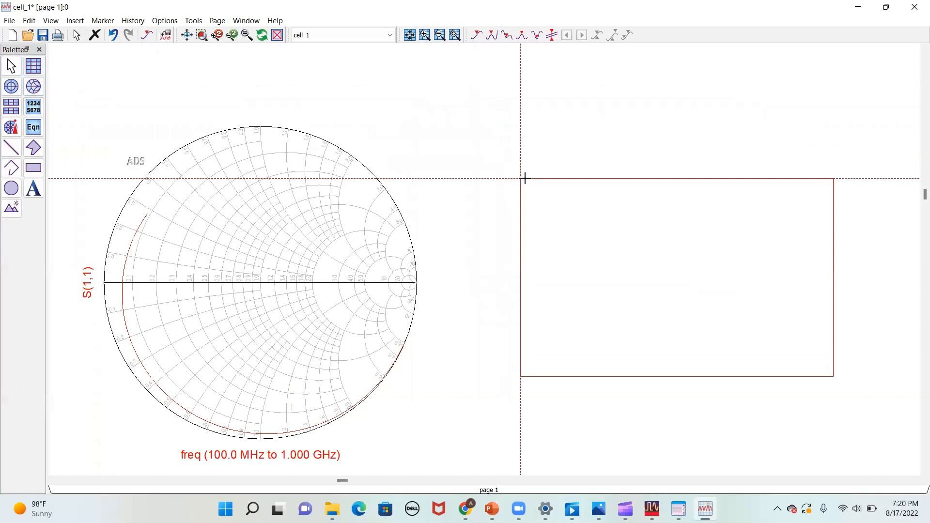
click(525, 178)
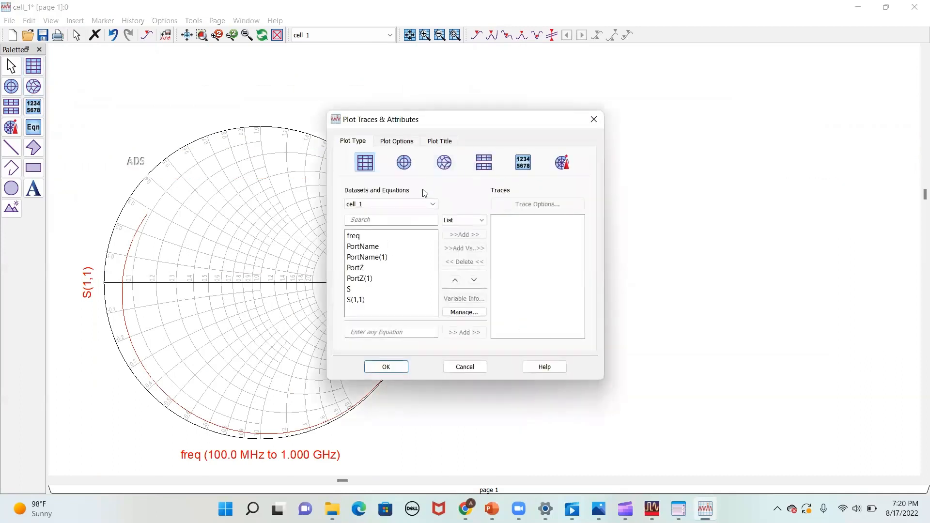
click(361, 300)
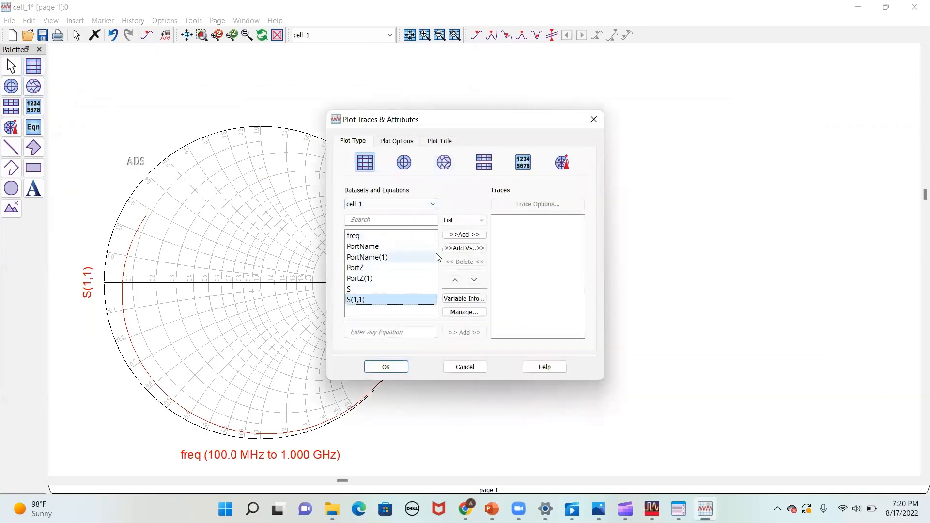
click(463, 235)
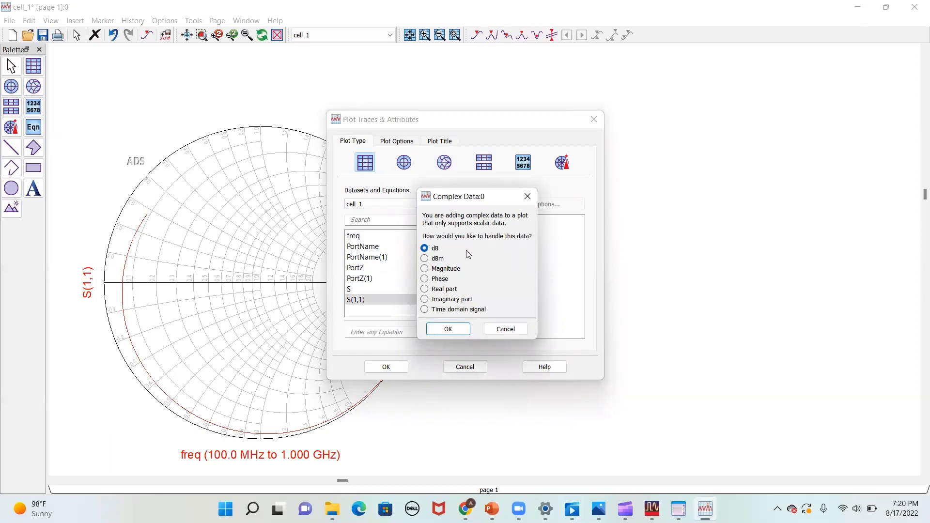
click(468, 330)
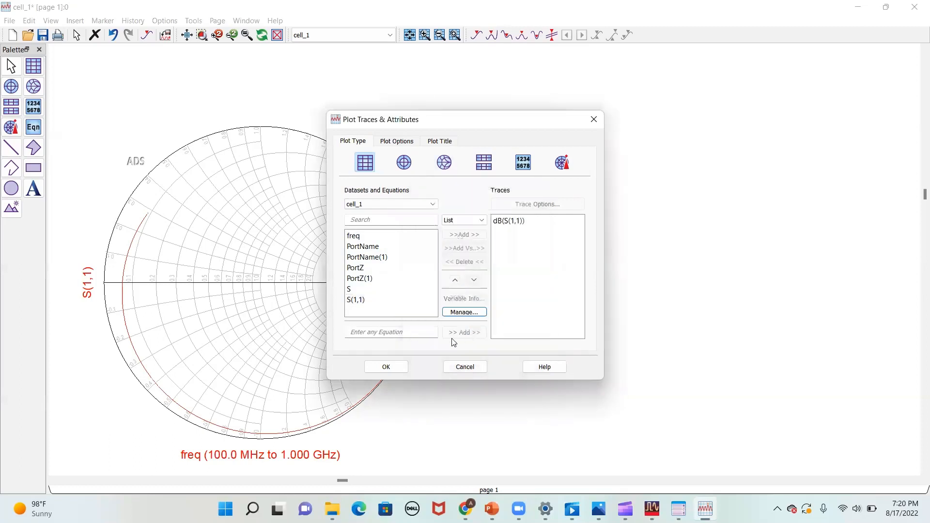
click(391, 367)
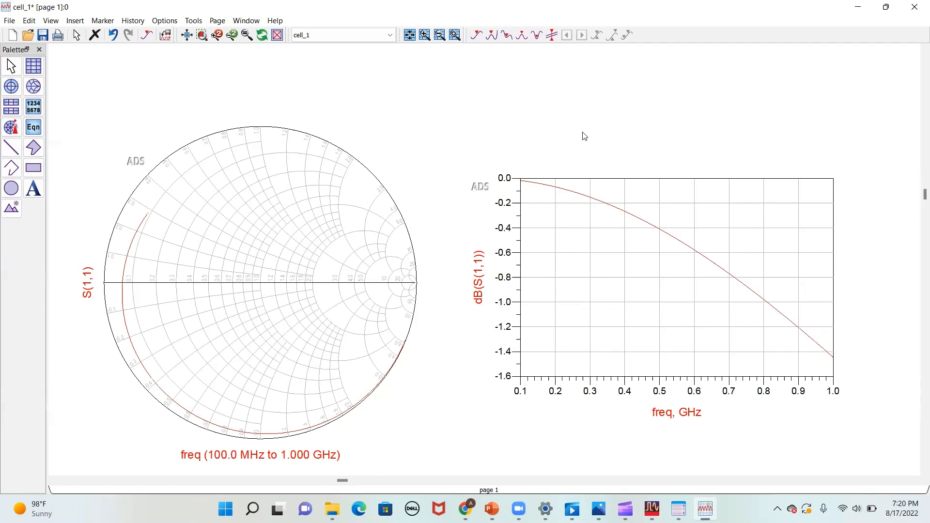
- Place a marker on the dB(S(1,1)) trace of the rectangular plot at about 496 MHz
click(149, 35)
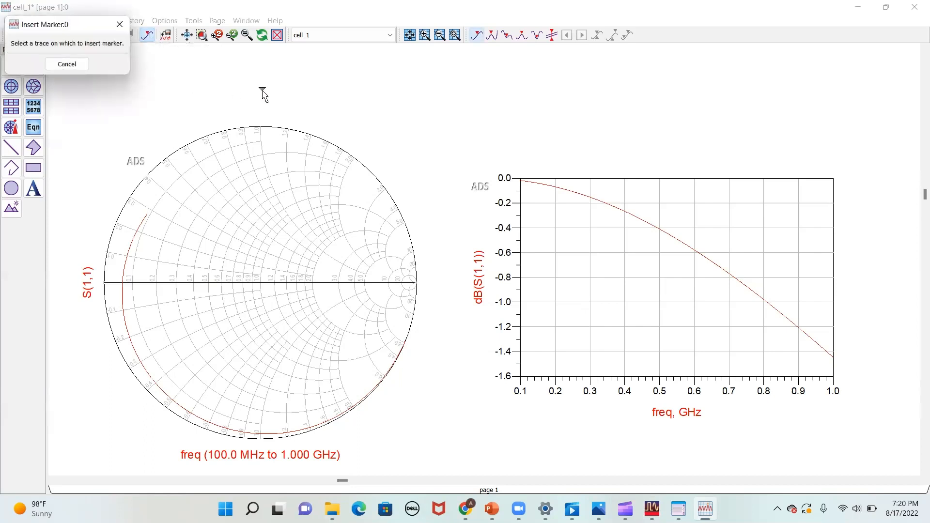
click(661, 228)
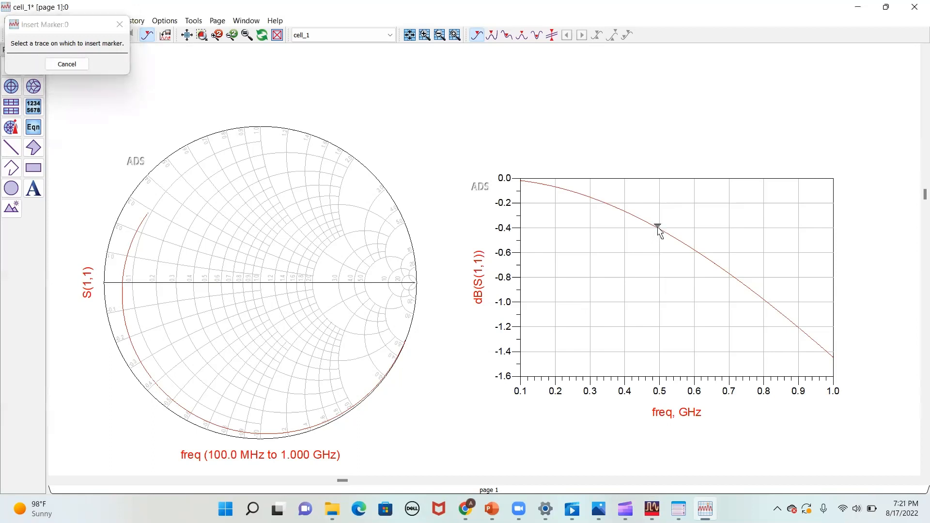
click(658, 226)
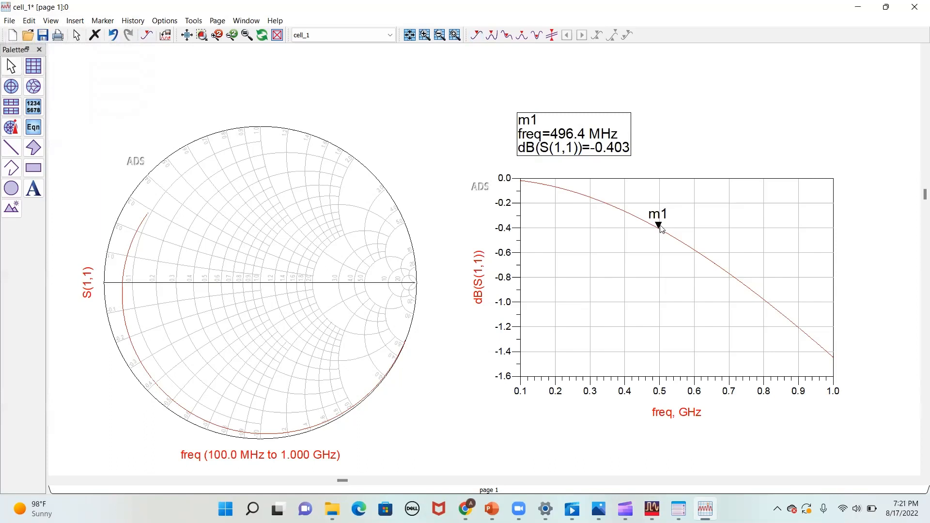
- Move marker m1 along the dB(S(1,1)) trace to 500.0 MHz
mouse_move(660, 228)
mouse_down()
mouse_move(683, 258)
mouse_move(652, 227)
mouse_move(669, 235)
mouse_up()
key(Left)
key(Left)
key(Left)
key(Left)
key(Left)
key(Left)
key(Left)
key(Left)
key(Left)
key(Left)
key(Left)
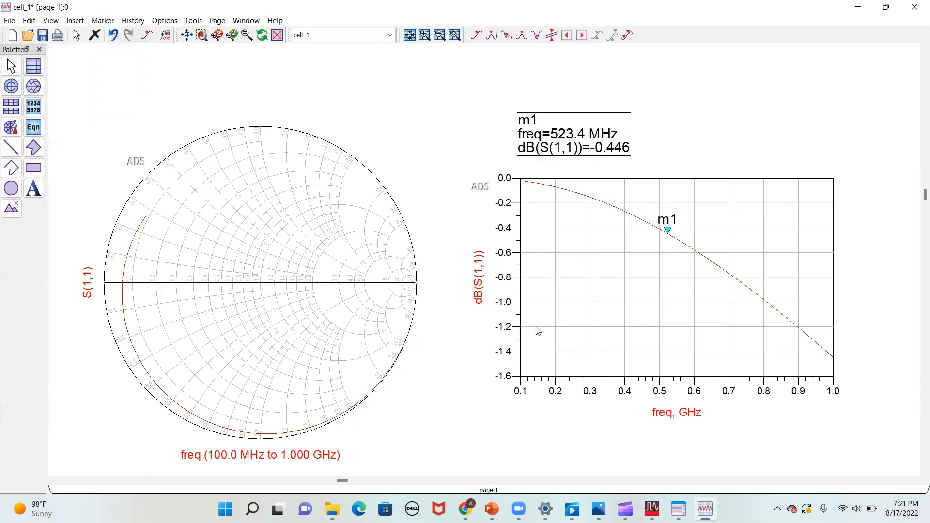
key(Left)
key(Left)
key(Left)
key(Left)
key(Left)
key(Left)
key(Left)
key(Left)
key(Left)
key(Left)
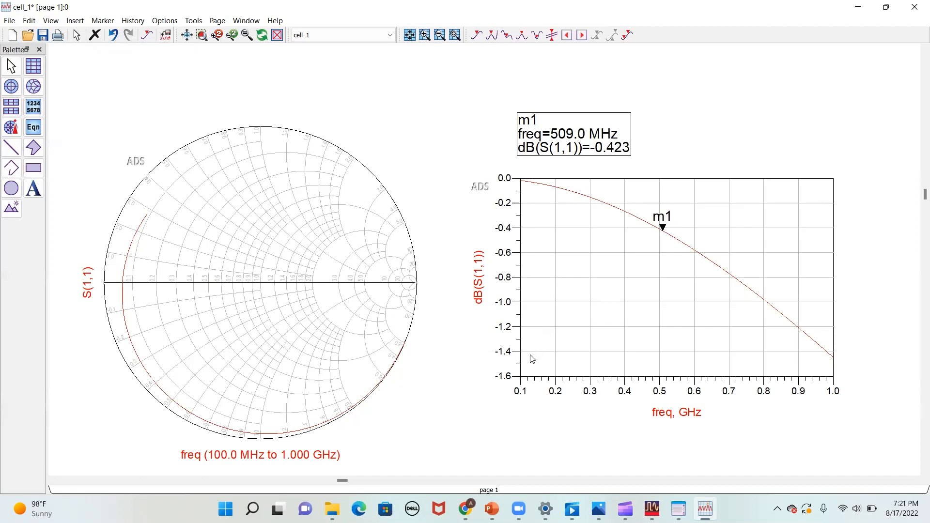
key(Left)
key(Left)
key(Left)
key(Left)
key(Left)
key(Left)
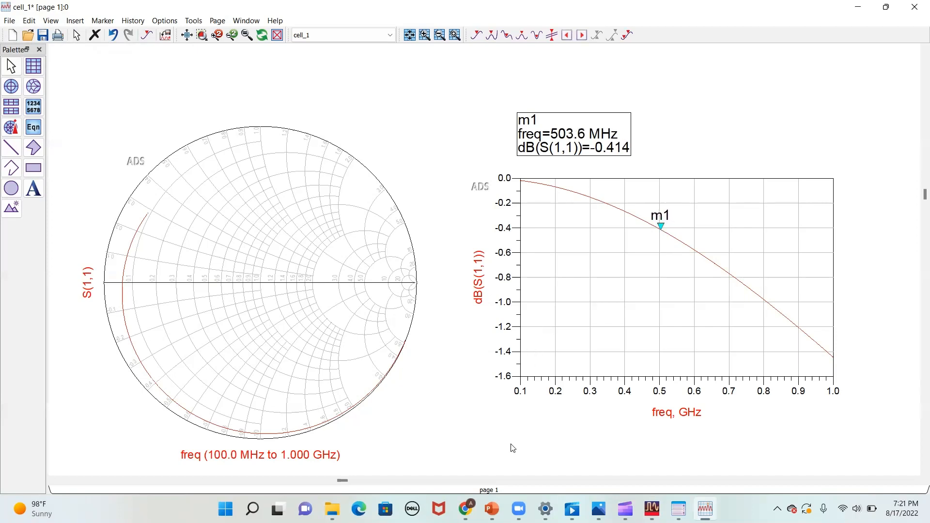
key(Left)
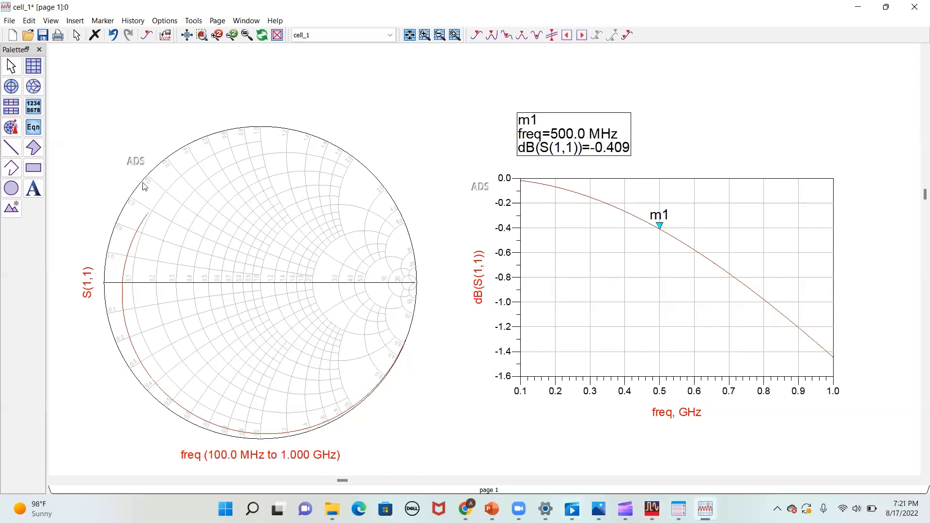
- Place a marker on the Smith chart's S(1,1) trace at about 812 MHz and set its Zo format to 50
click(145, 38)
click(122, 304)
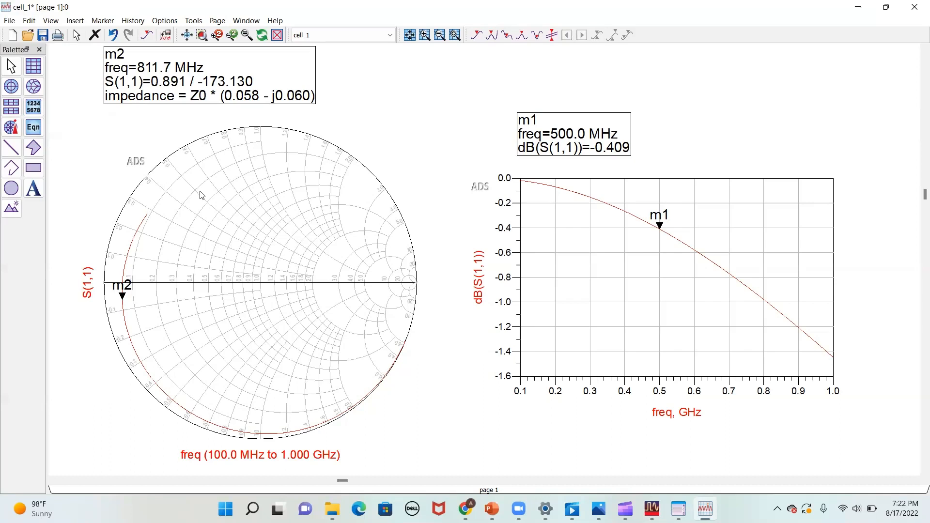
double_click(253, 76)
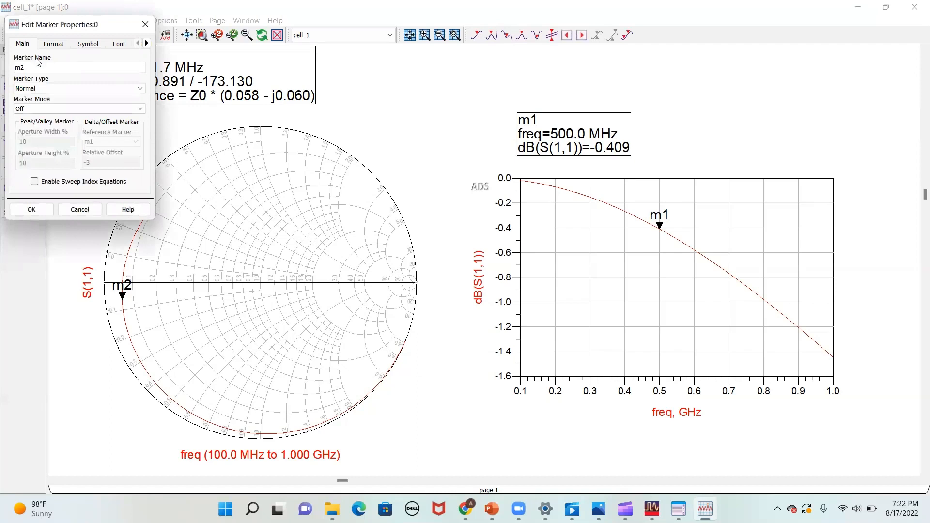
click(54, 44)
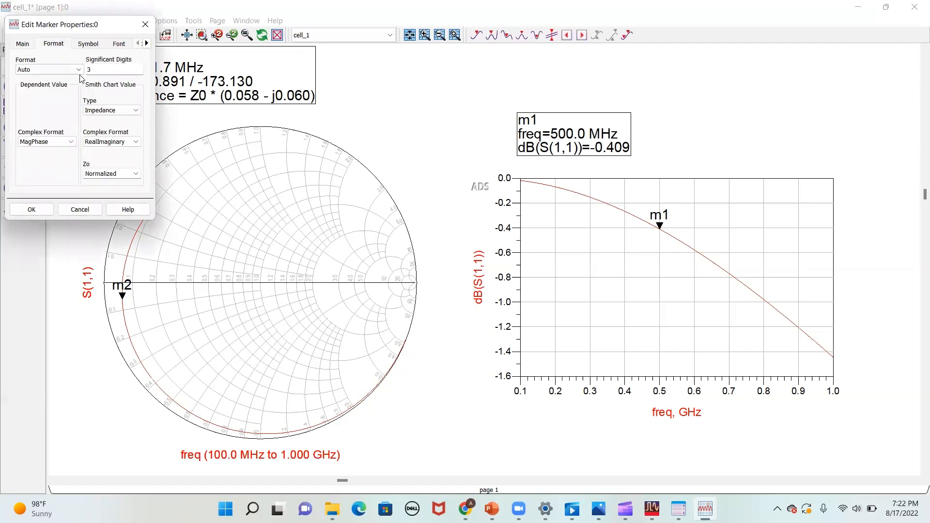
click(135, 174)
click(124, 191)
click(49, 210)
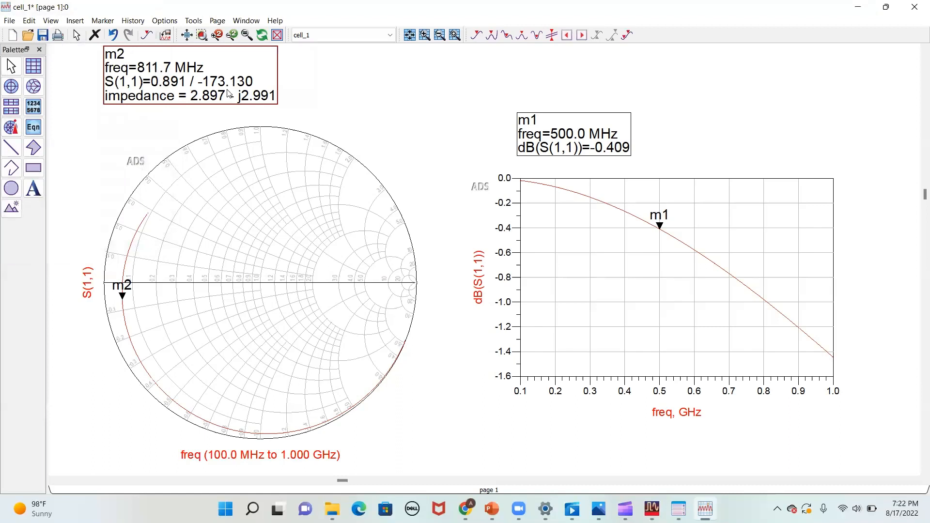
click(295, 98)
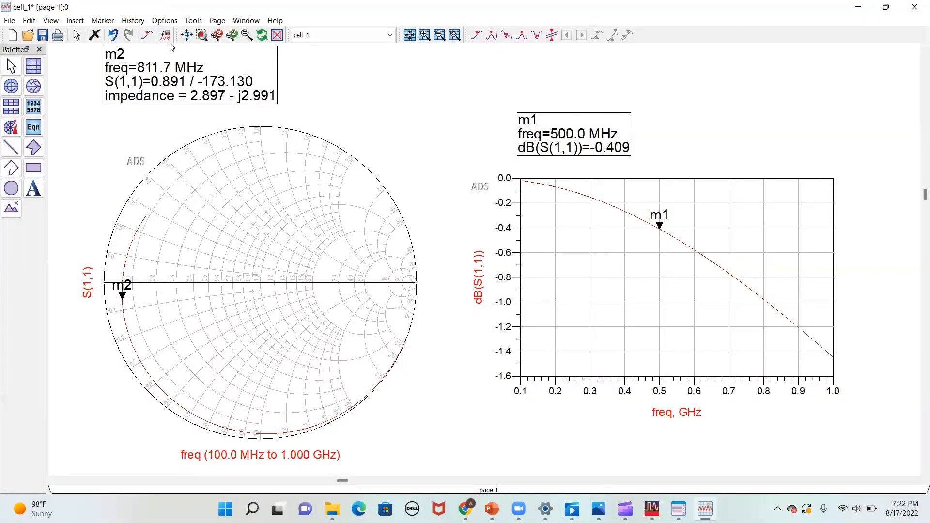
- Turn on trace history for the plots and switch to the cell_1 schematic window
click(130, 22)
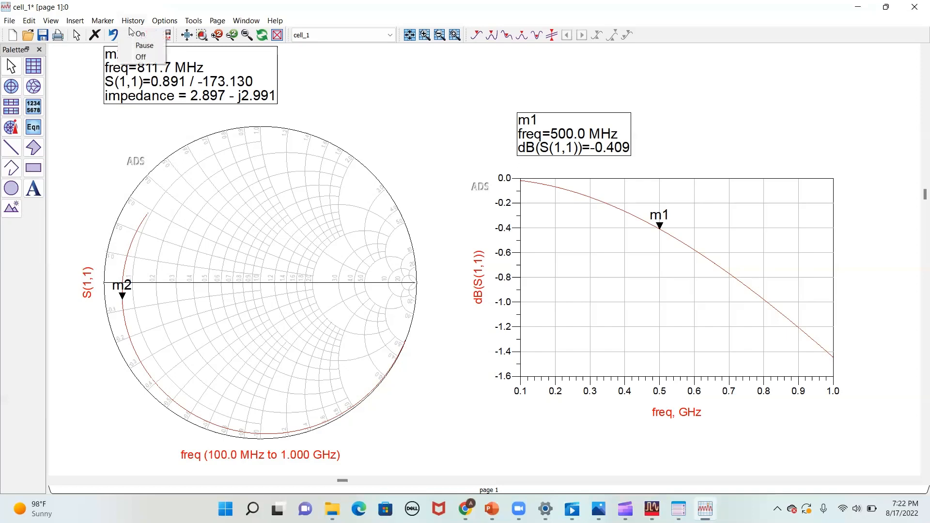
click(130, 30)
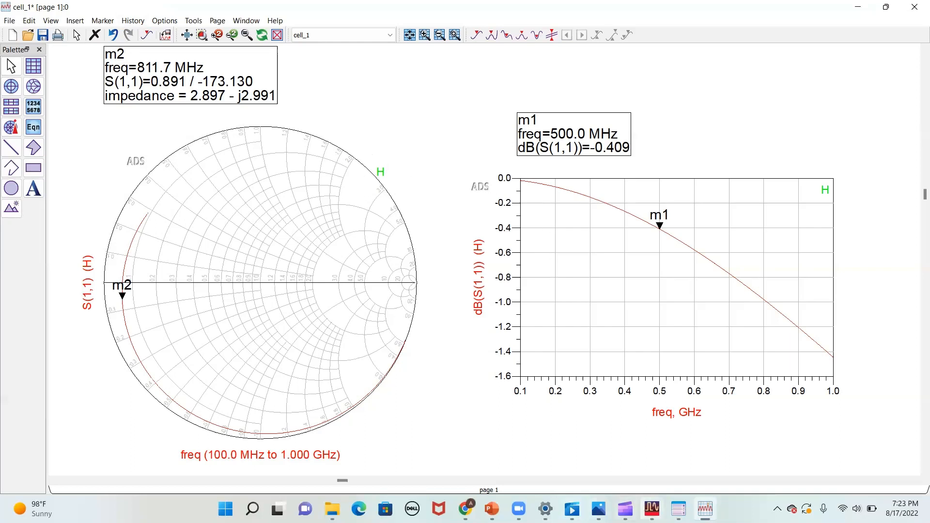
mouse_move(705, 509)
click(696, 460)
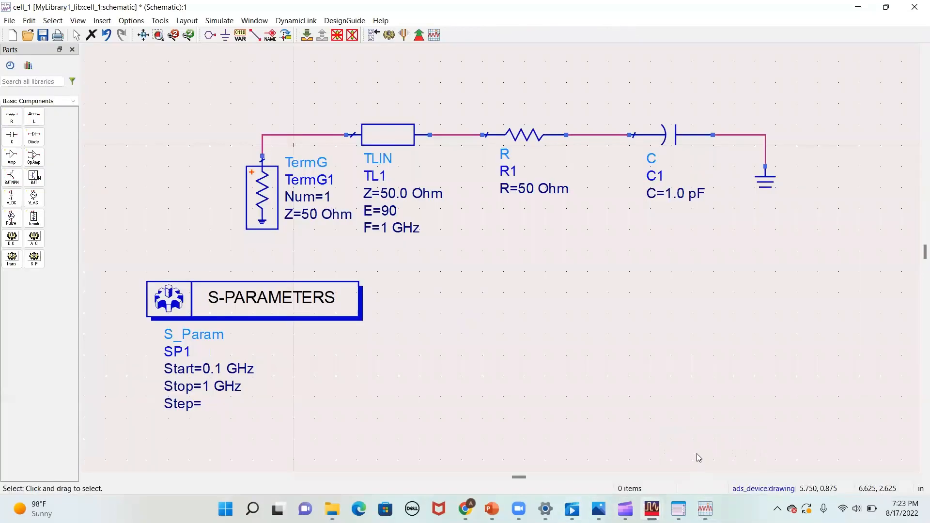
- Set the resistance of resistor R1 to 100 Ohm and rerun the simulation
double_click(526, 188)
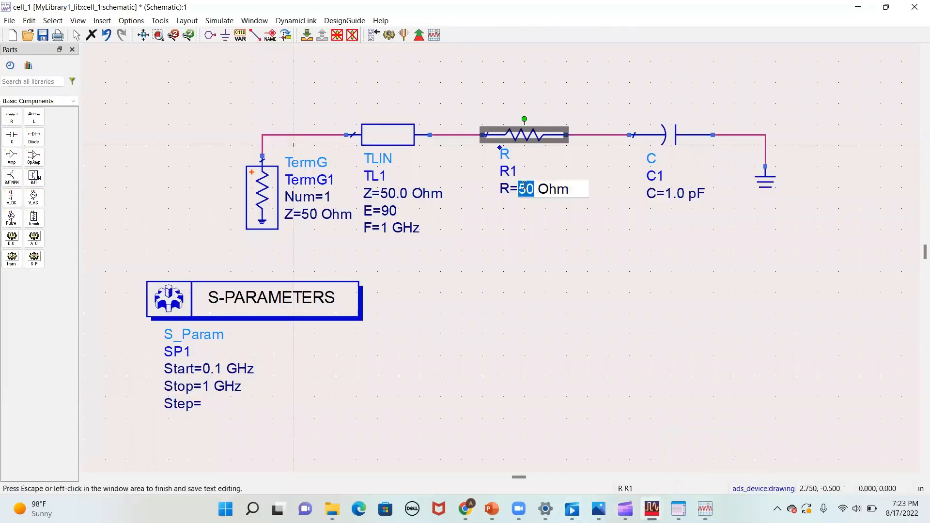
click(505, 140)
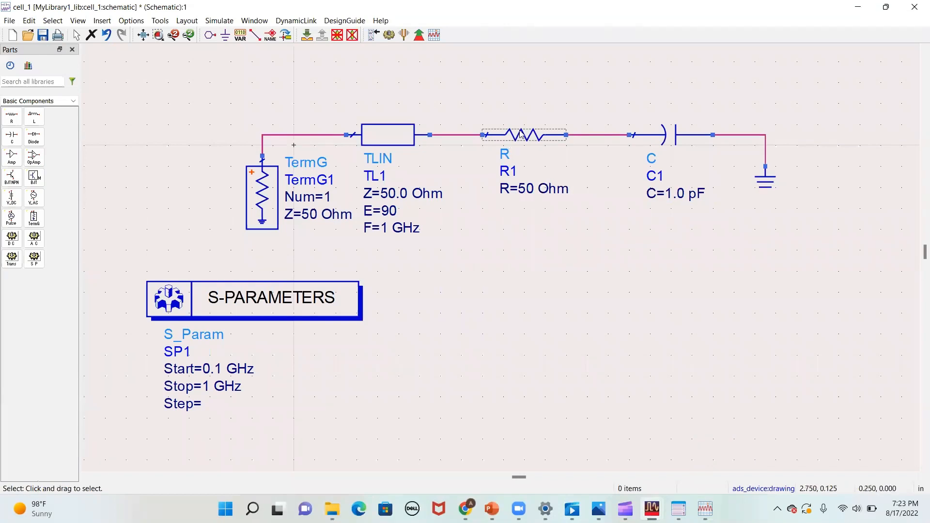
double_click(522, 135)
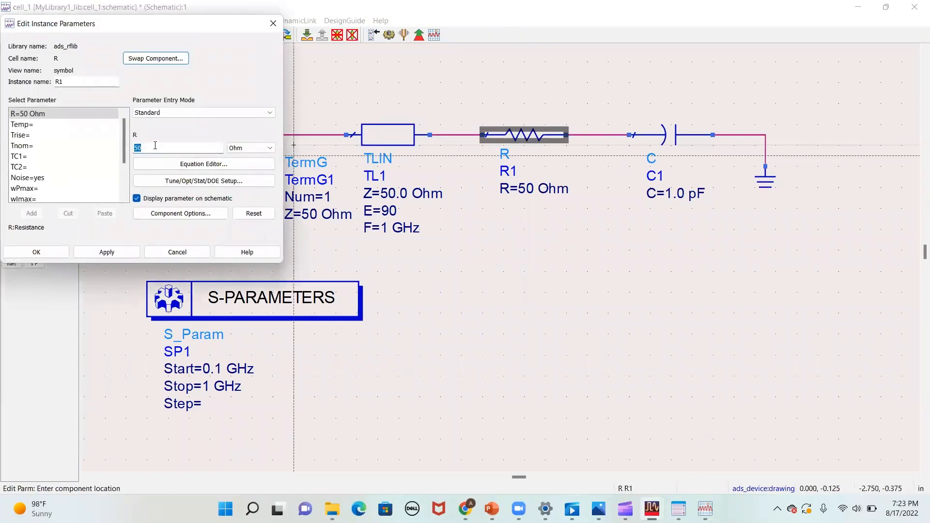
text(100)
click(52, 251)
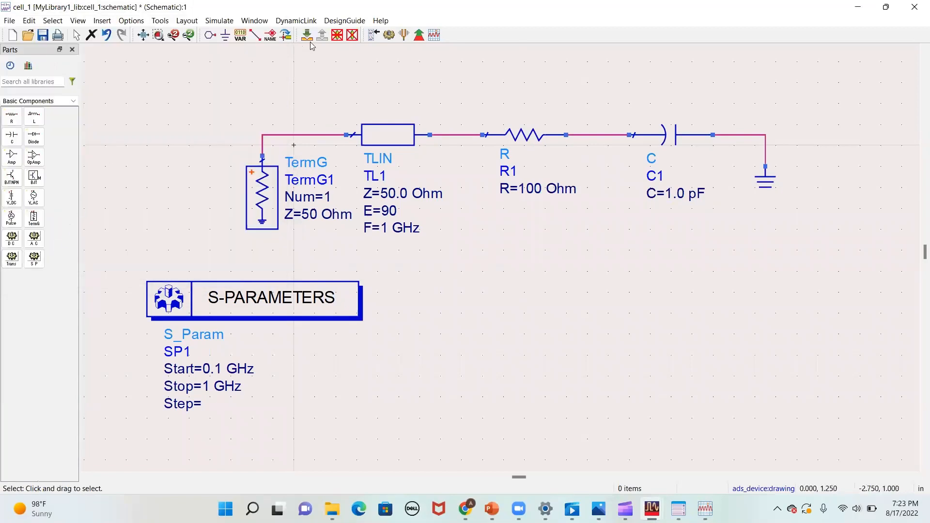
click(389, 34)
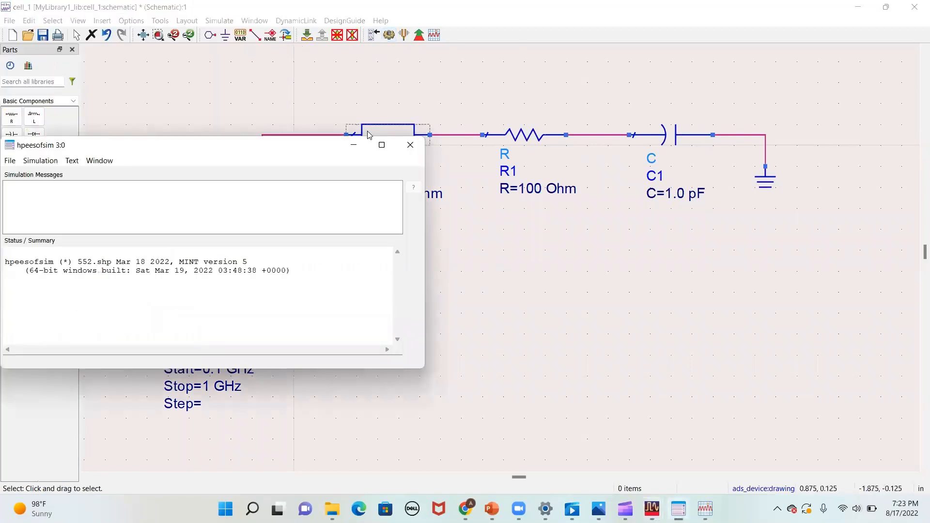